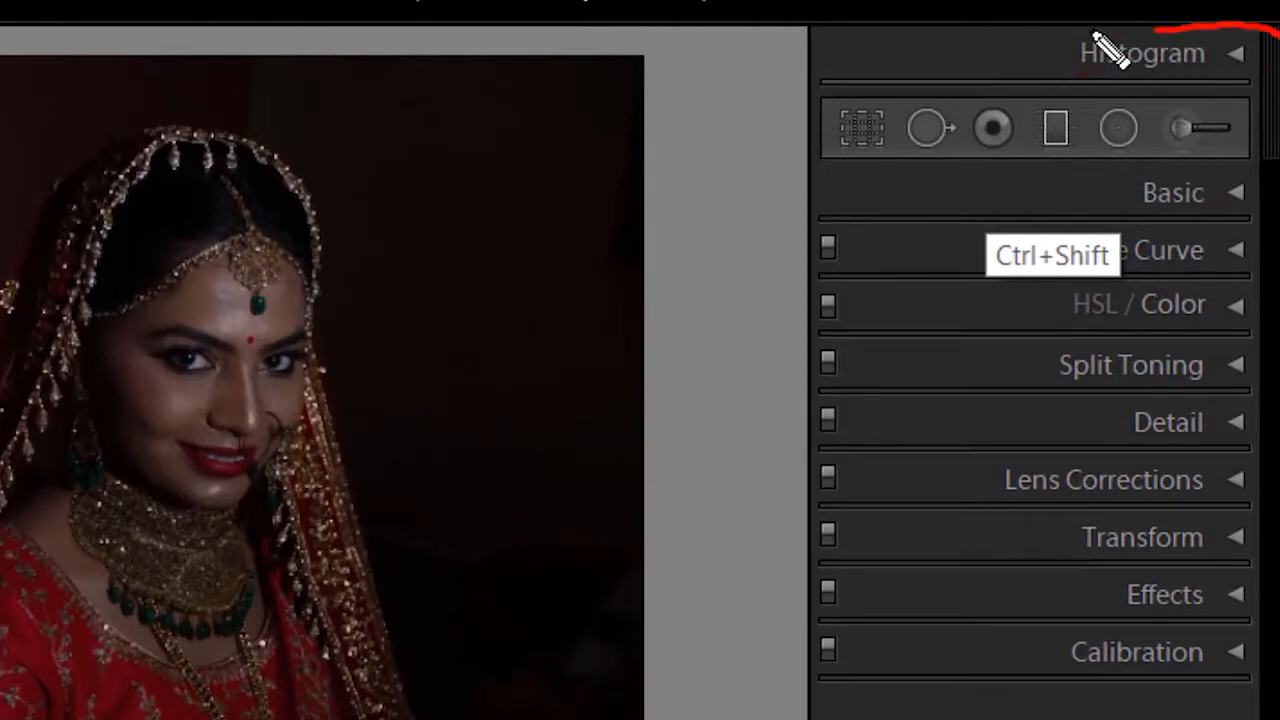
{"action": "mouse_move", "coordinate": [1095, 38]}
{"action": "left_mouse_down"}
{"action": "mouse_move", "coordinate": [846, 80]}
{"action": "mouse_move", "coordinate": [806, 280]}
{"action": "mouse_move", "coordinate": [776, 672]}
{"action": "mouse_move", "coordinate": [898, 716]}
{"action": "mouse_move", "coordinate": [1265, 695]}
{"action": "left_mouse_up"}
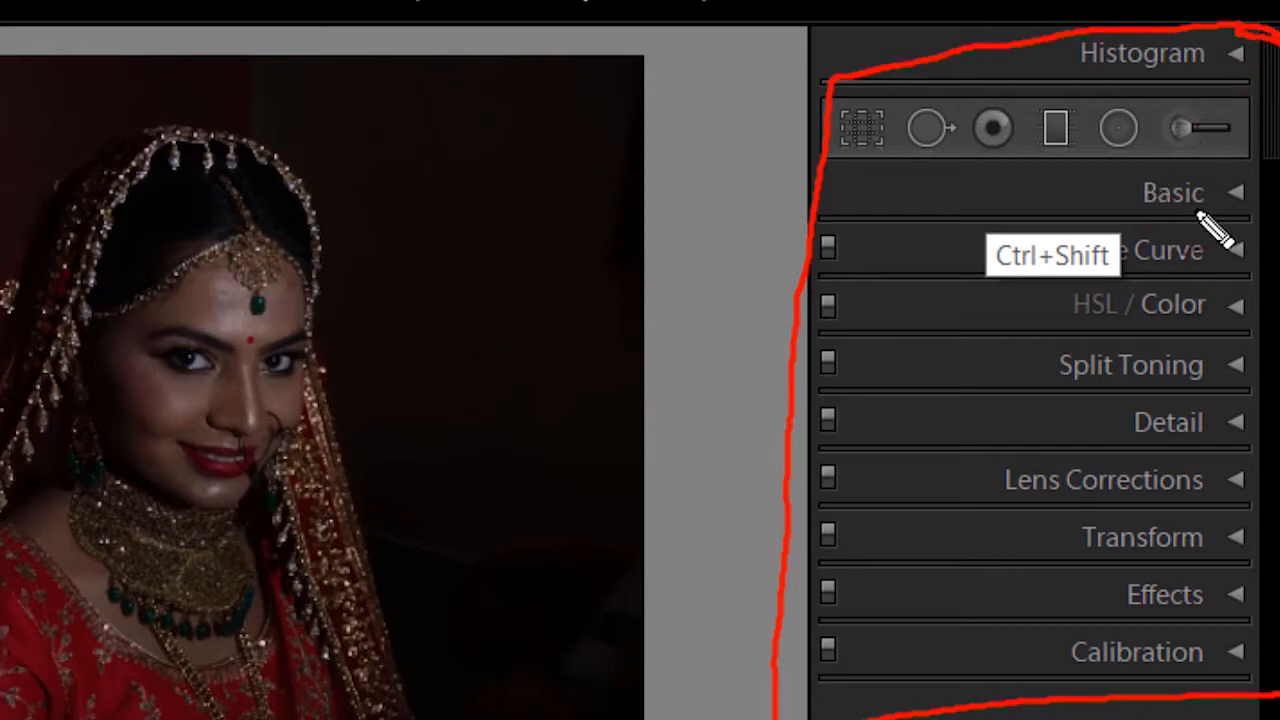
{"action": "left_click_drag", "start_coordinate": [1232, 62], "coordinate": [1242, 70]}
{"action": "mouse_move", "coordinate": [1208, 182]}
{"action": "left_mouse_down"}
{"action": "mouse_move", "coordinate": [1218, 196]}
{"action": "mouse_move", "coordinate": [1278, 168]}
{"action": "left_mouse_up"}
{"action": "left_click_drag", "start_coordinate": [1198, 258], "coordinate": [1278, 232]}
{"action": "left_click", "coordinate": [1205, 305]}
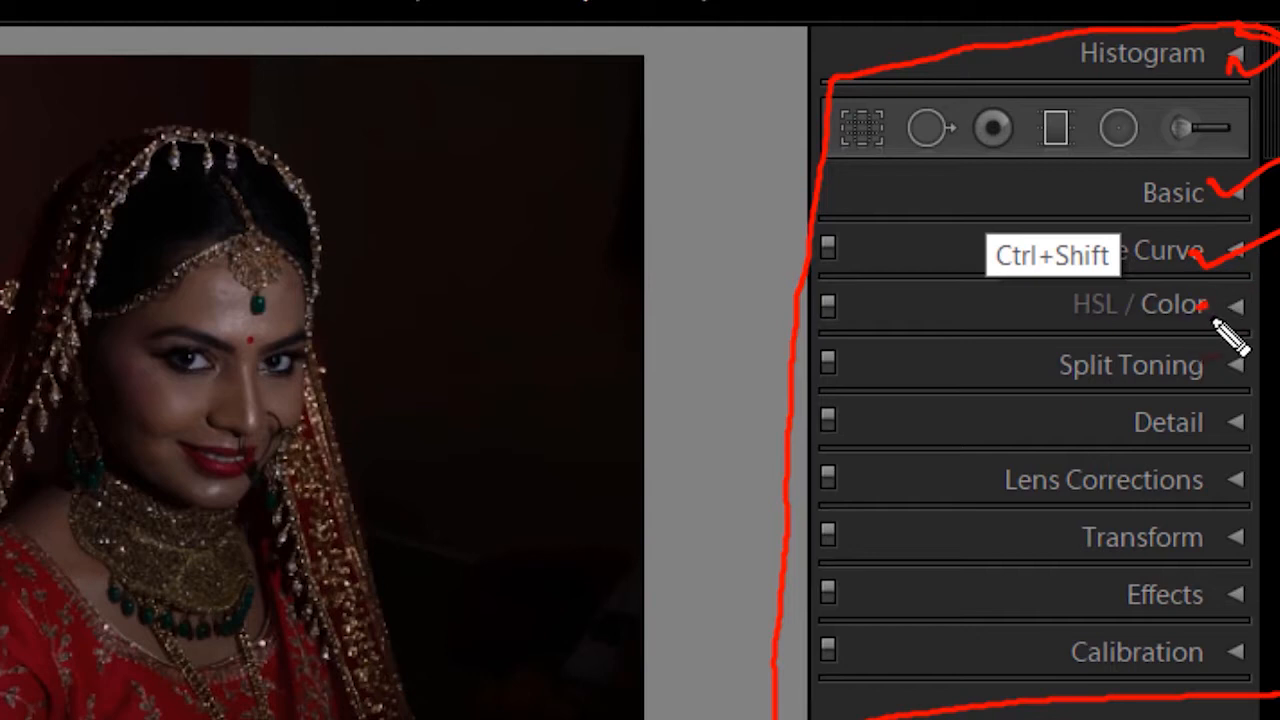
{"action": "left_click_drag", "start_coordinate": [1206, 312], "coordinate": [1278, 290]}
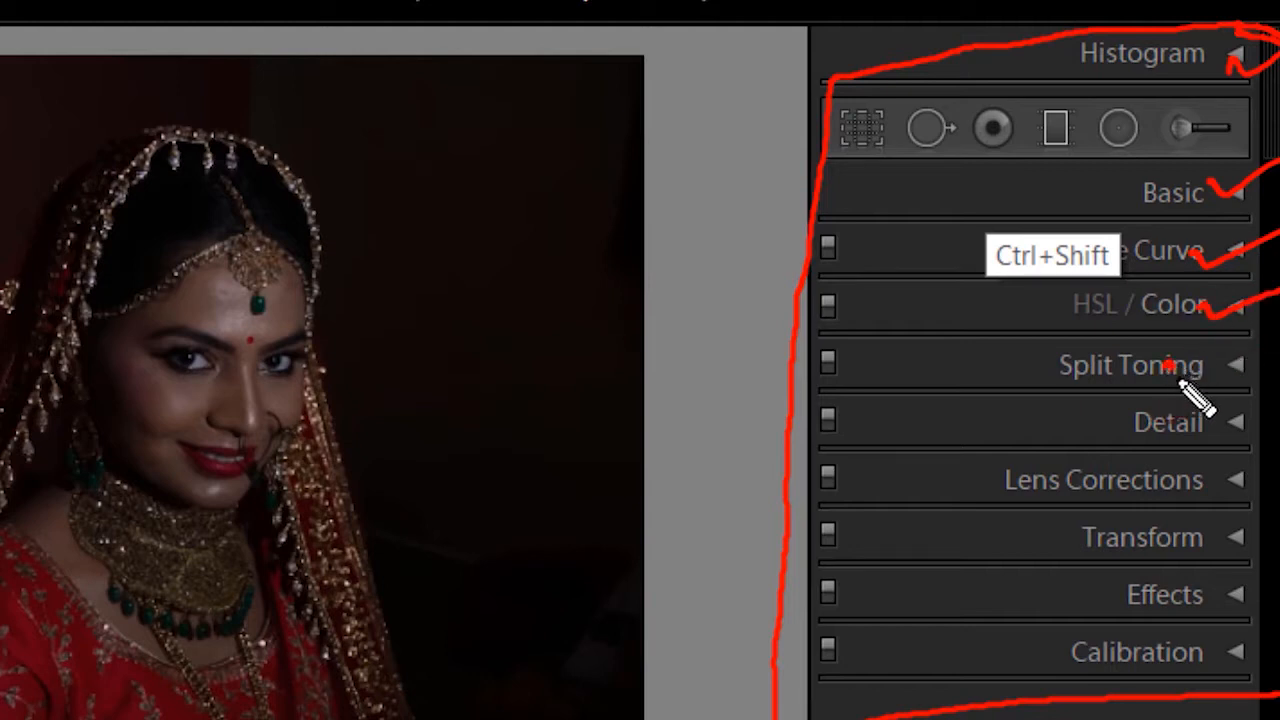
{"action": "left_click_drag", "start_coordinate": [1167, 372], "coordinate": [1278, 326]}
{"action": "left_click", "coordinate": [1160, 422]}
{"action": "left_click_drag", "start_coordinate": [1197, 425], "coordinate": [1266, 390]}
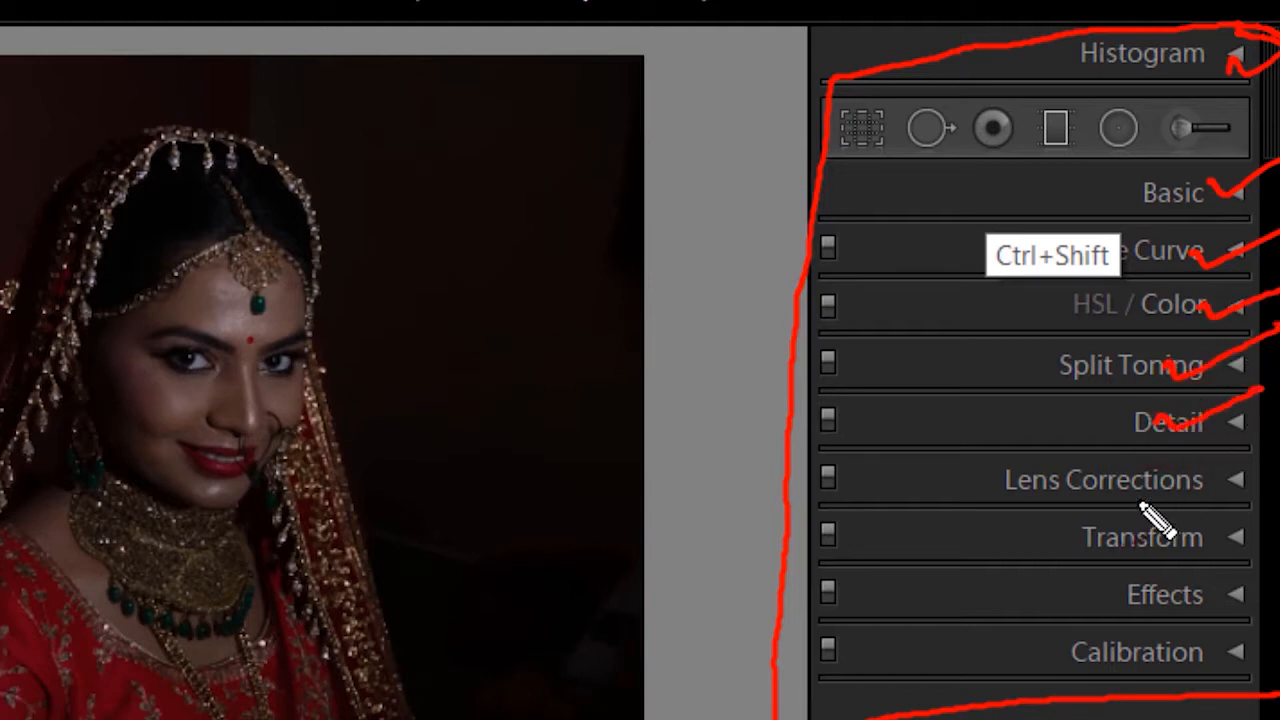
{"action": "left_click_drag", "start_coordinate": [1140, 485], "coordinate": [1266, 436]}
{"action": "left_click_drag", "start_coordinate": [1142, 535], "coordinate": [1245, 508]}
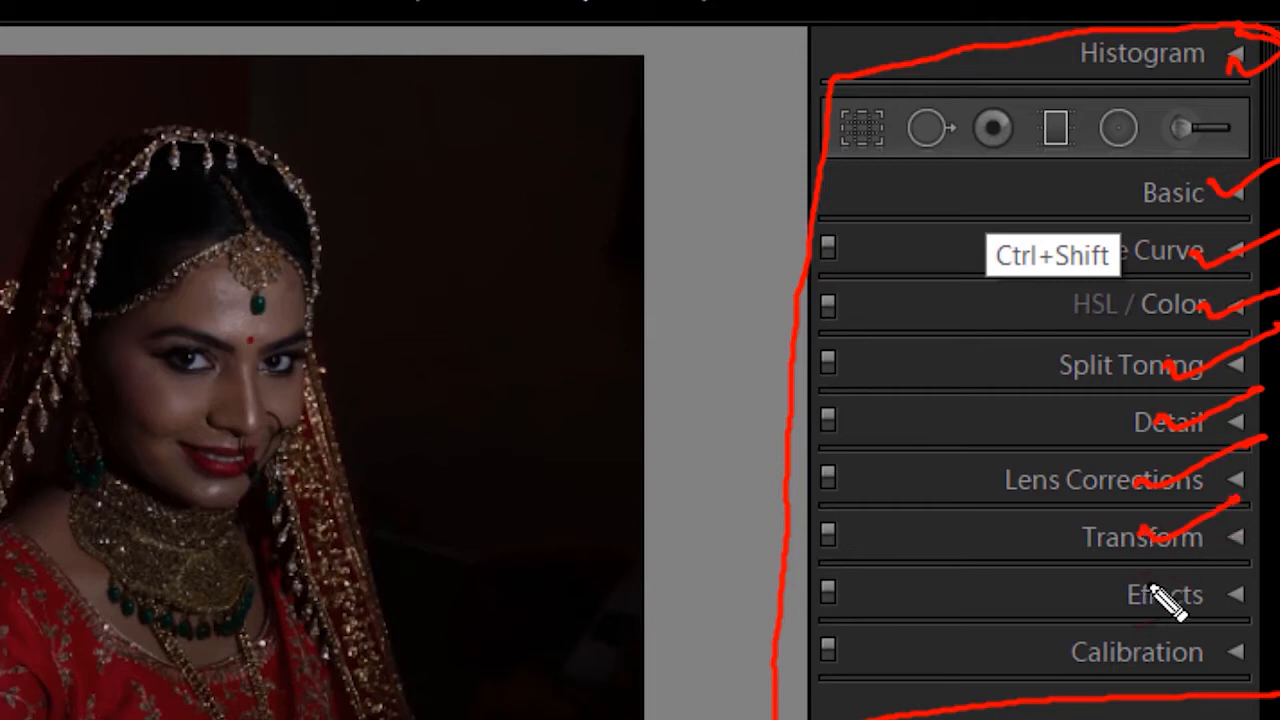
{"action": "left_click_drag", "start_coordinate": [1145, 592], "coordinate": [1225, 565]}
{"action": "left_click_drag", "start_coordinate": [1125, 655], "coordinate": [1229, 630]}
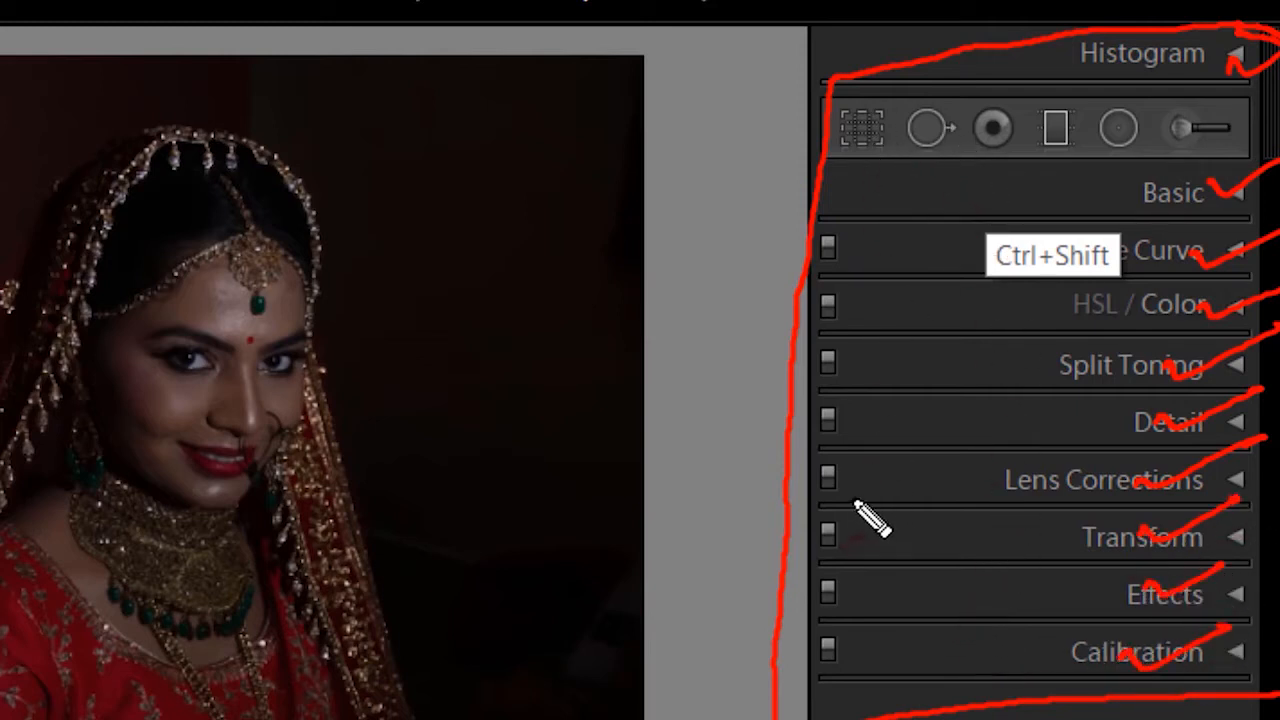
{"action": "key", "text": "Escape"}
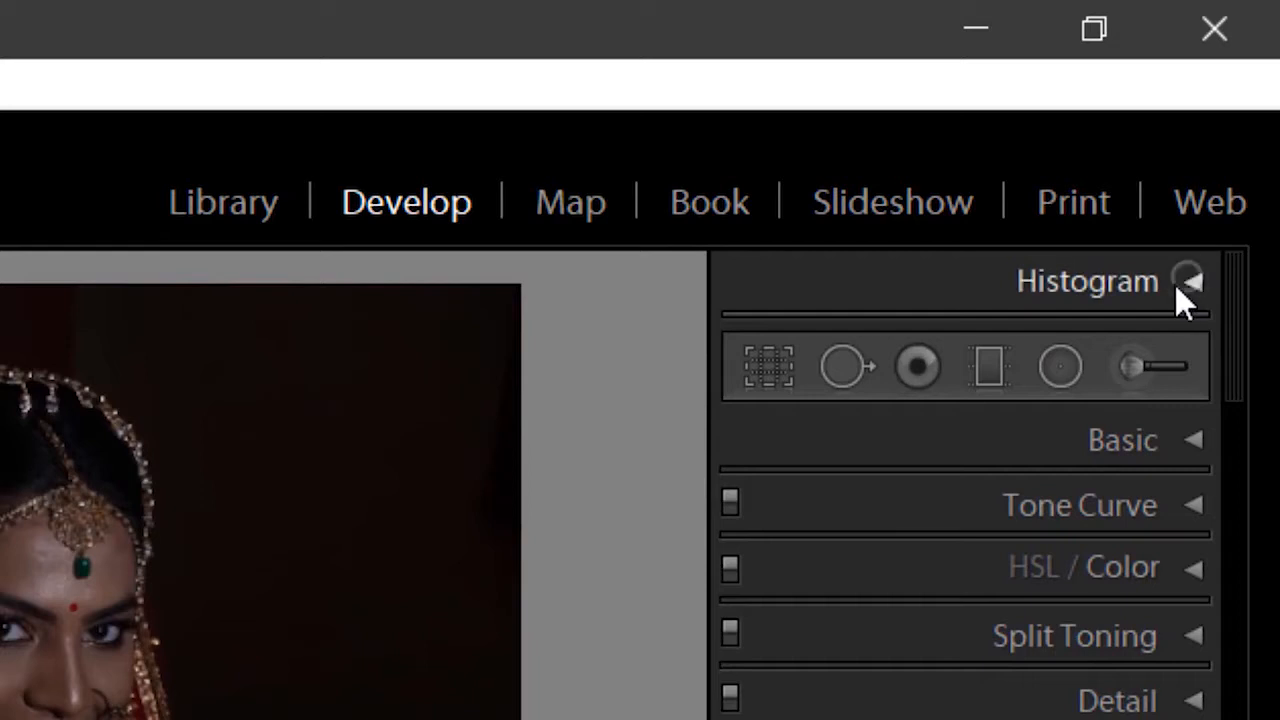
Expand the Histogram and turn on both the shadow and highlight clipping indicators
{"action": "left_click", "coordinate": [1195, 282]}
{"action": "left_click", "coordinate": [1195, 282]}
{"action": "left_click", "coordinate": [1197, 282]}
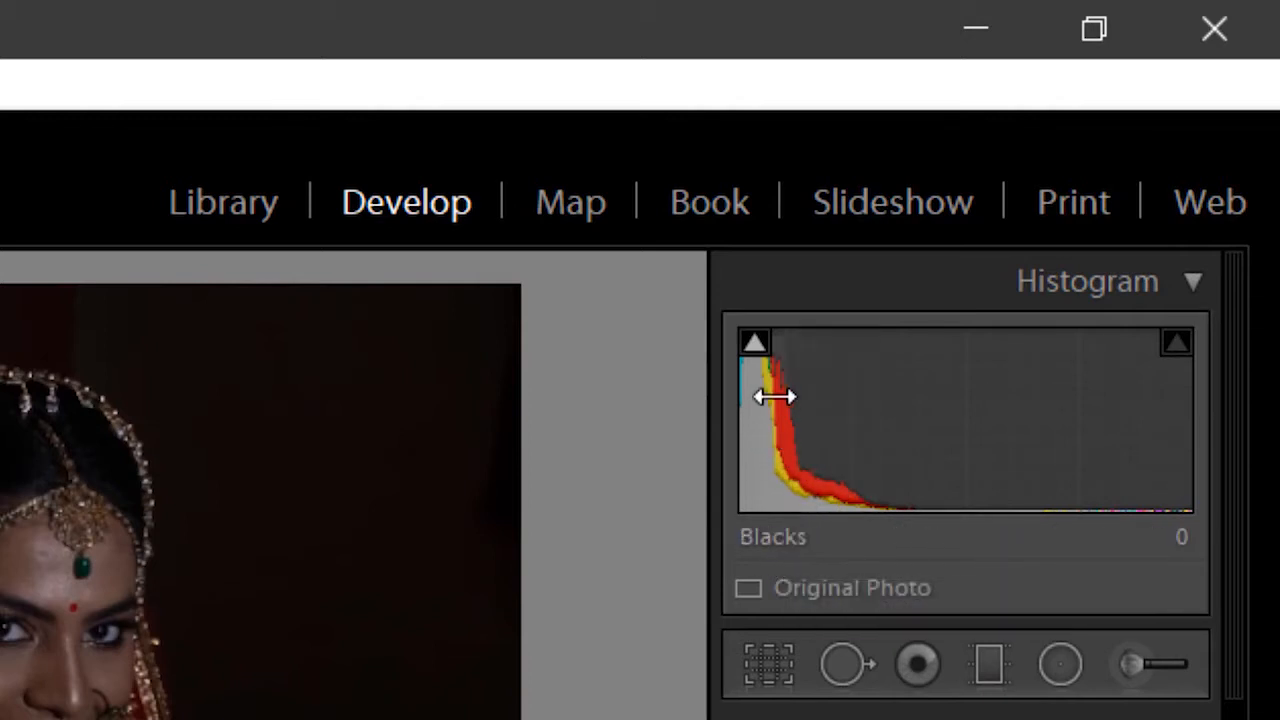
{"action": "left_click", "coordinate": [755, 345]}
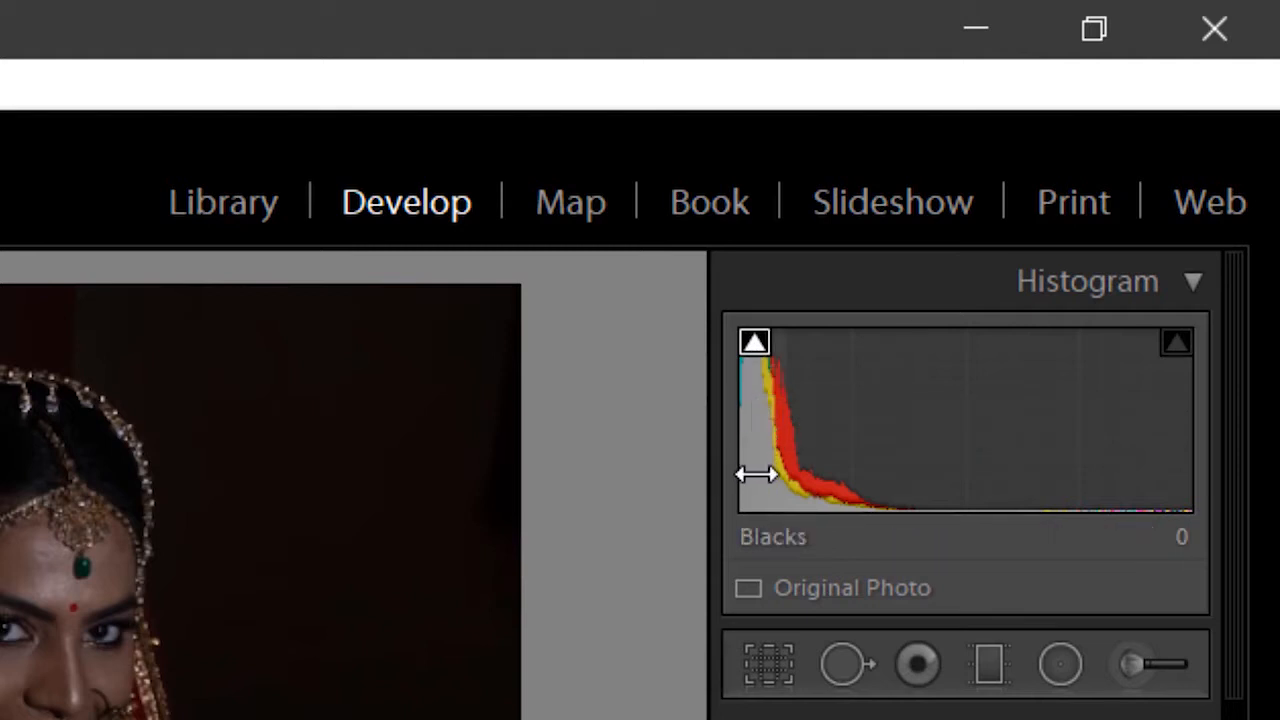
{"action": "left_click", "coordinate": [1177, 346]}
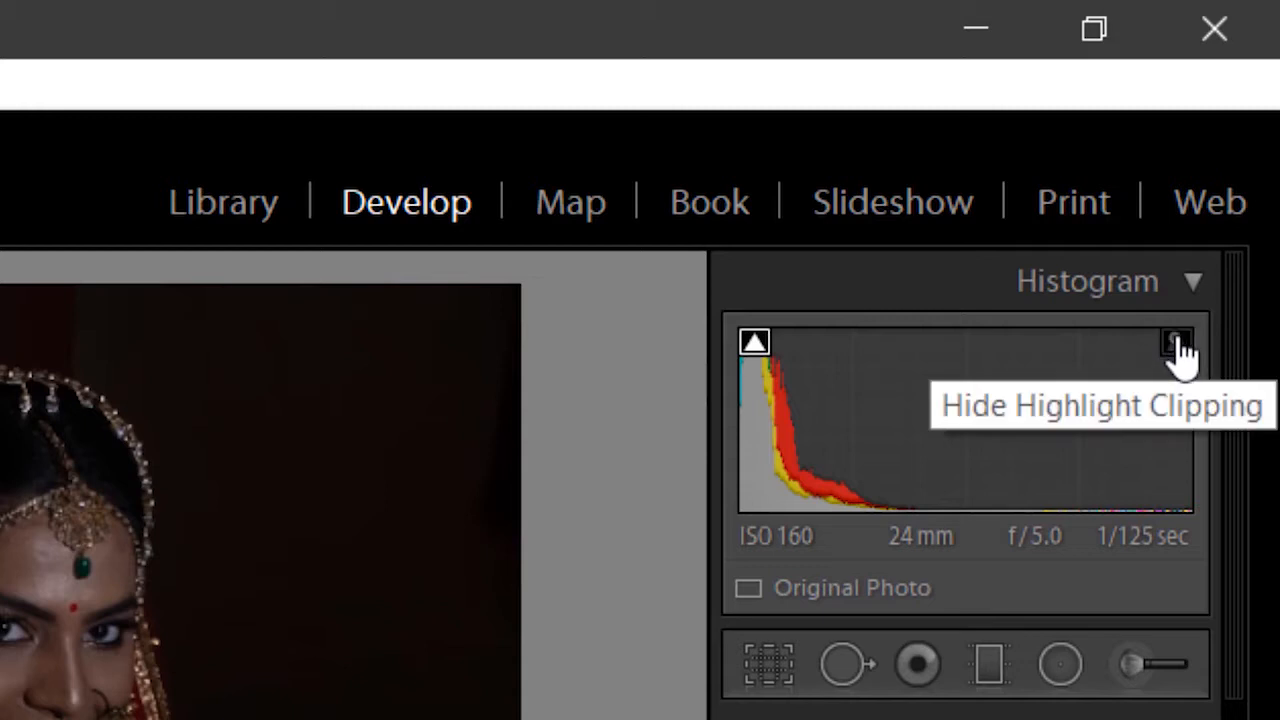
Raise Shadows to +100 and Blacks to +92 by adjusting their regions directly in the histogram
{"action": "left_click_drag", "start_coordinate": [854, 470], "coordinate": [960, 470]}
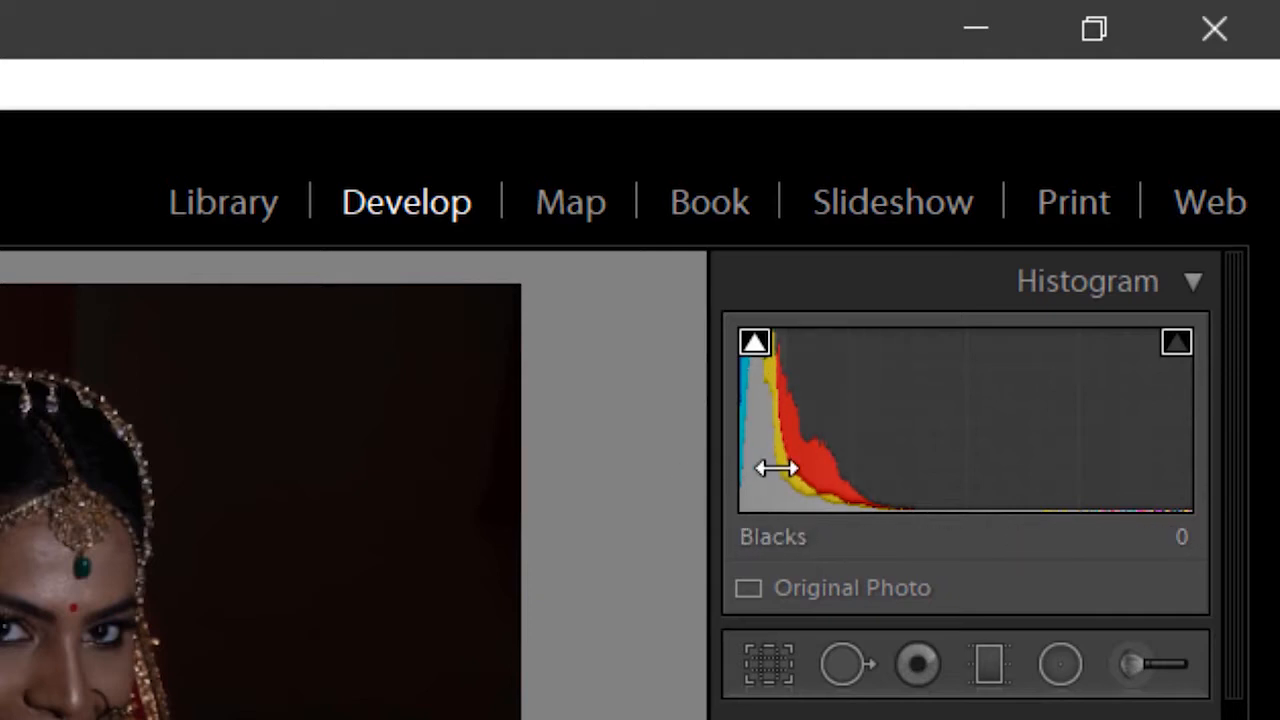
{"action": "left_click_drag", "start_coordinate": [771, 466], "coordinate": [1217, 439]}
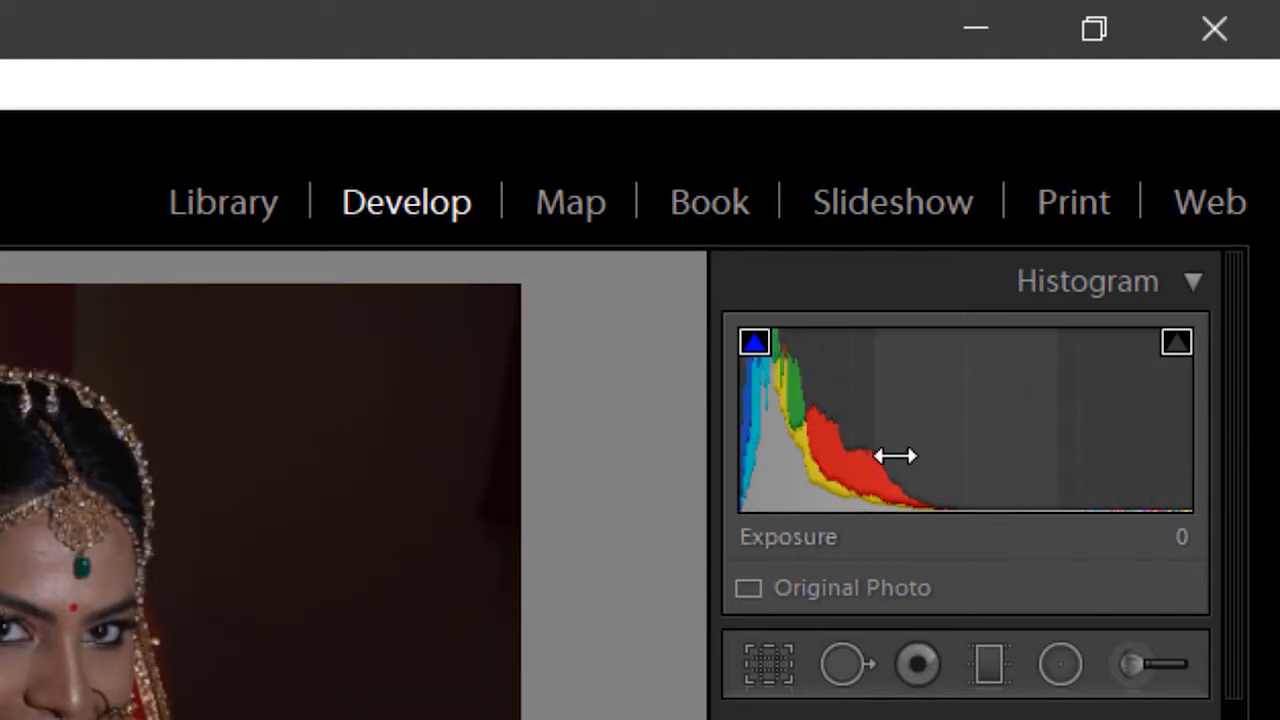
{"action": "mouse_move", "coordinate": [895, 456]}
{"action": "left_mouse_down"}
{"action": "mouse_move", "coordinate": [942, 305]}
{"action": "mouse_move", "coordinate": [941, 276]}
{"action": "mouse_move", "coordinate": [920, 260]}
{"action": "mouse_move", "coordinate": [681, 294]}
{"action": "mouse_move", "coordinate": [649, 508]}
{"action": "mouse_move", "coordinate": [820, 518]}
{"action": "left_mouse_up"}
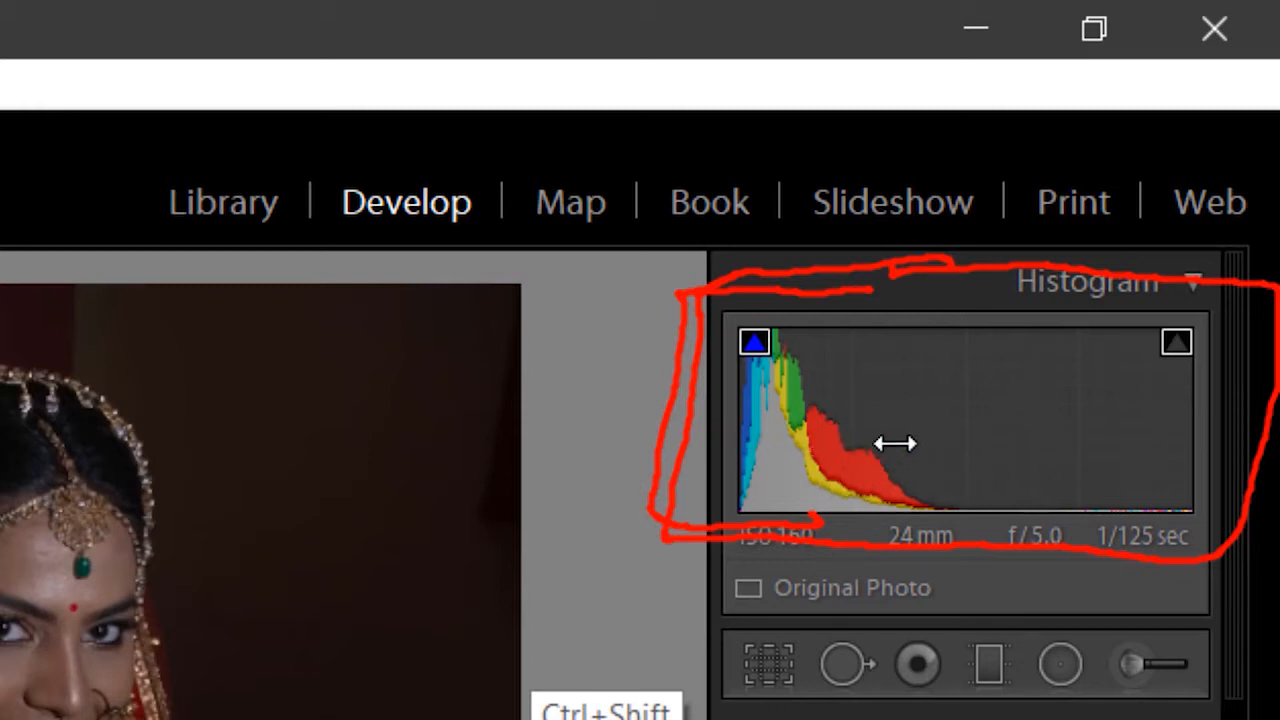
{"action": "mouse_move", "coordinate": [856, 490]}
{"action": "left_mouse_down"}
{"action": "mouse_move", "coordinate": [906, 391]}
{"action": "mouse_move", "coordinate": [940, 380]}
{"action": "mouse_move", "coordinate": [972, 448]}
{"action": "mouse_move", "coordinate": [1017, 457]}
{"action": "mouse_move", "coordinate": [1066, 440]}
{"action": "mouse_move", "coordinate": [1094, 483]}
{"action": "mouse_move", "coordinate": [1072, 403]}
{"action": "mouse_move", "coordinate": [1137, 486]}
{"action": "mouse_move", "coordinate": [1180, 510]}
{"action": "left_mouse_up"}
{"action": "mouse_move", "coordinate": [848, 472]}
{"action": "left_mouse_down"}
{"action": "mouse_move", "coordinate": [932, 366]}
{"action": "mouse_move", "coordinate": [917, 435]}
{"action": "mouse_move", "coordinate": [950, 392]}
{"action": "mouse_move", "coordinate": [964, 424]}
{"action": "mouse_move", "coordinate": [1025, 398]}
{"action": "mouse_move", "coordinate": [1082, 423]}
{"action": "left_mouse_up"}
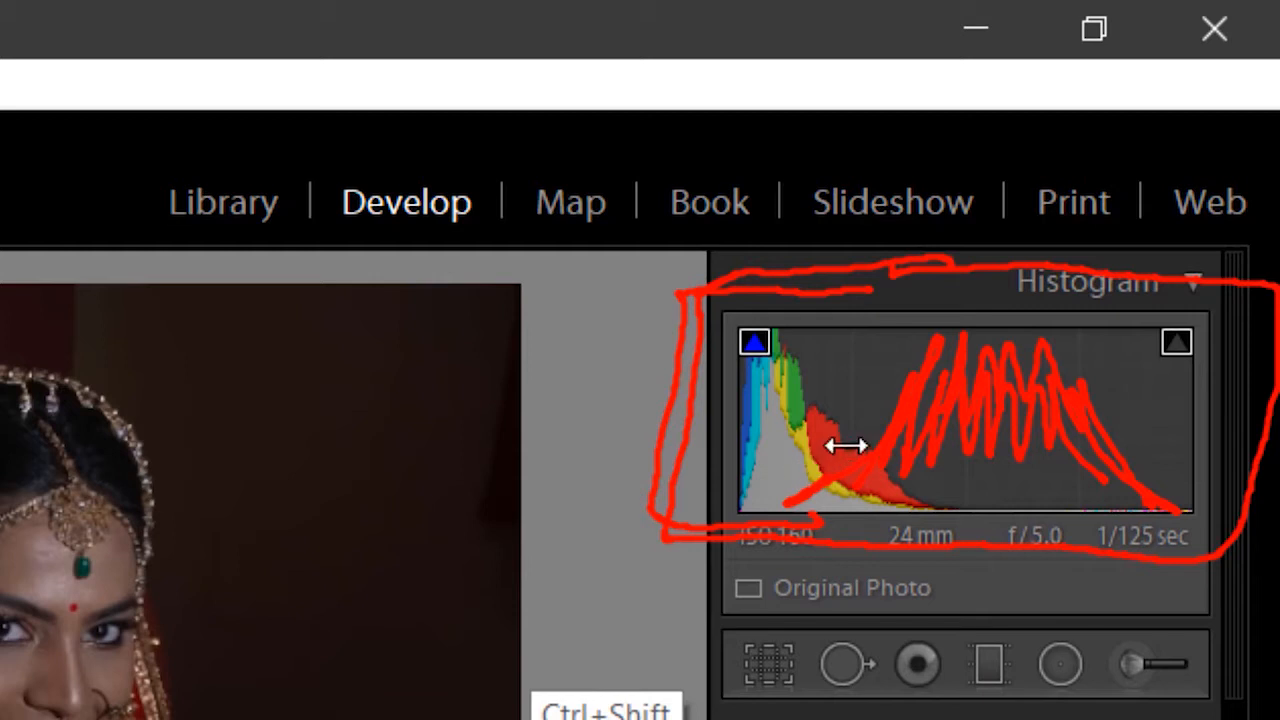
{"action": "mouse_move", "coordinate": [720, 402]}
{"action": "left_mouse_down"}
{"action": "mouse_move", "coordinate": [730, 438]}
{"action": "mouse_move", "coordinate": [750, 394]}
{"action": "mouse_move", "coordinate": [774, 413]}
{"action": "mouse_move", "coordinate": [800, 383]}
{"action": "left_mouse_up"}
{"action": "mouse_move", "coordinate": [812, 310]}
{"action": "left_mouse_down"}
{"action": "mouse_move", "coordinate": [824, 370]}
{"action": "mouse_move", "coordinate": [890, 345]}
{"action": "left_mouse_up"}
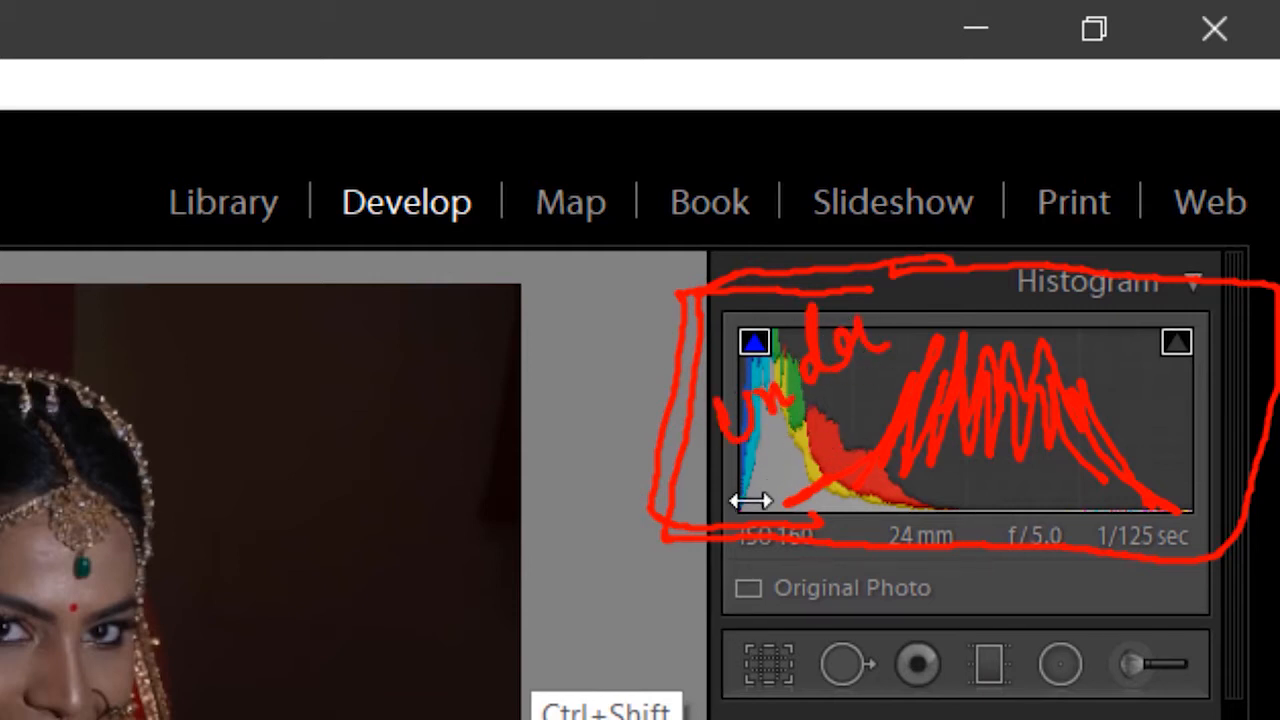
{"action": "mouse_move", "coordinate": [749, 503]}
{"action": "left_mouse_down"}
{"action": "mouse_move", "coordinate": [827, 482]}
{"action": "mouse_move", "coordinate": [843, 429]}
{"action": "left_mouse_up"}
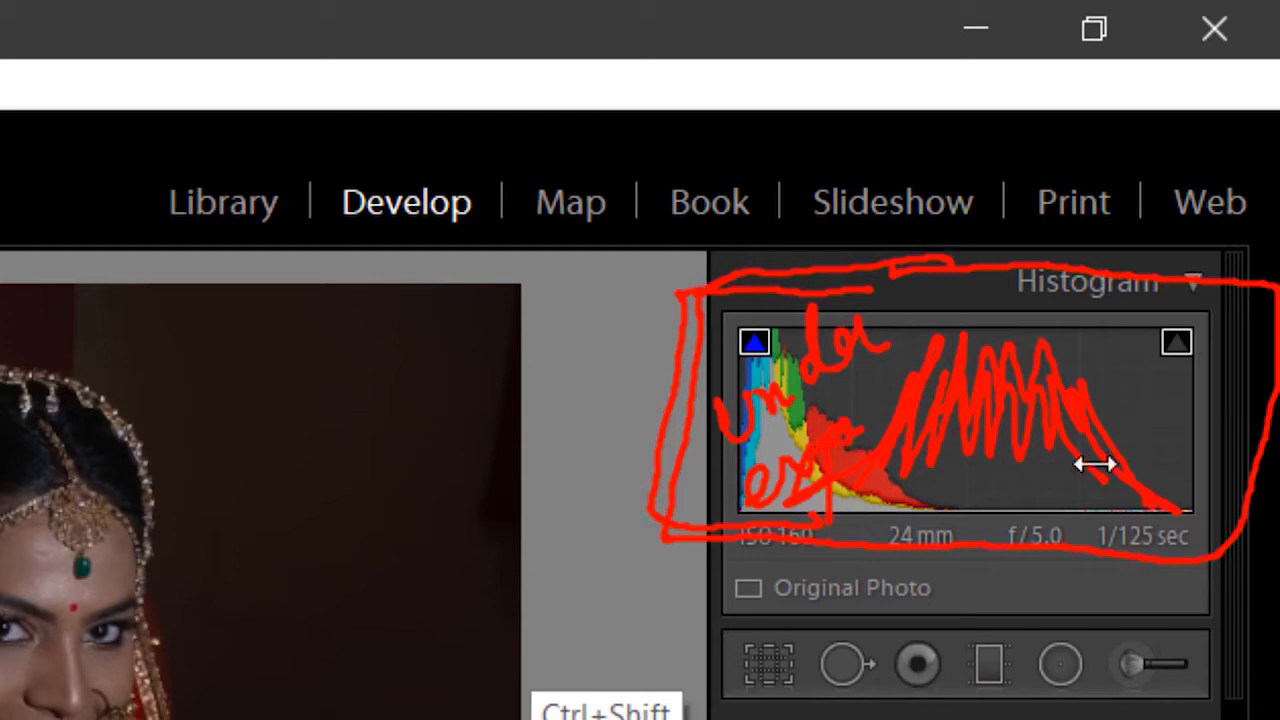
{"action": "mouse_move", "coordinate": [1198, 421]}
{"action": "left_mouse_down"}
{"action": "mouse_move", "coordinate": [1155, 425]}
{"action": "mouse_move", "coordinate": [1191, 420]}
{"action": "left_mouse_up"}
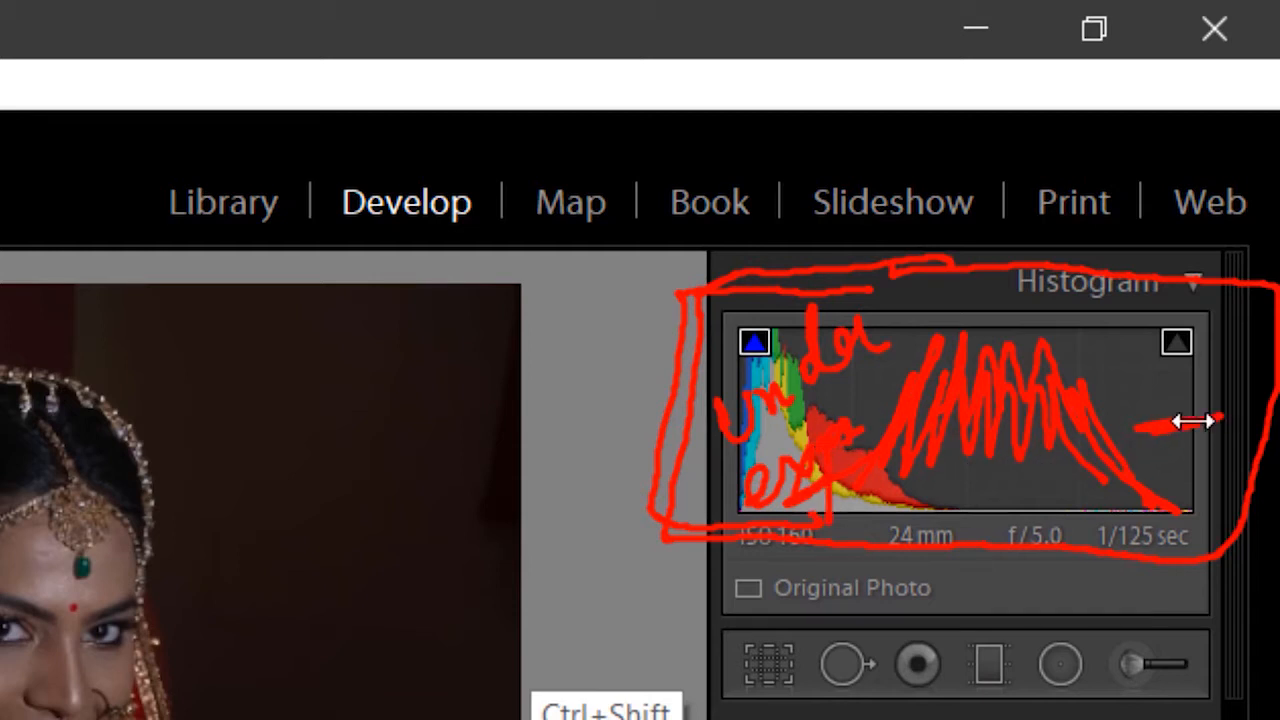
{"action": "mouse_move", "coordinate": [1160, 365]}
{"action": "left_mouse_down"}
{"action": "mouse_move", "coordinate": [1183, 344]}
{"action": "mouse_move", "coordinate": [1211, 353]}
{"action": "mouse_move", "coordinate": [1231, 316]}
{"action": "mouse_move", "coordinate": [1270, 340]}
{"action": "left_mouse_up"}
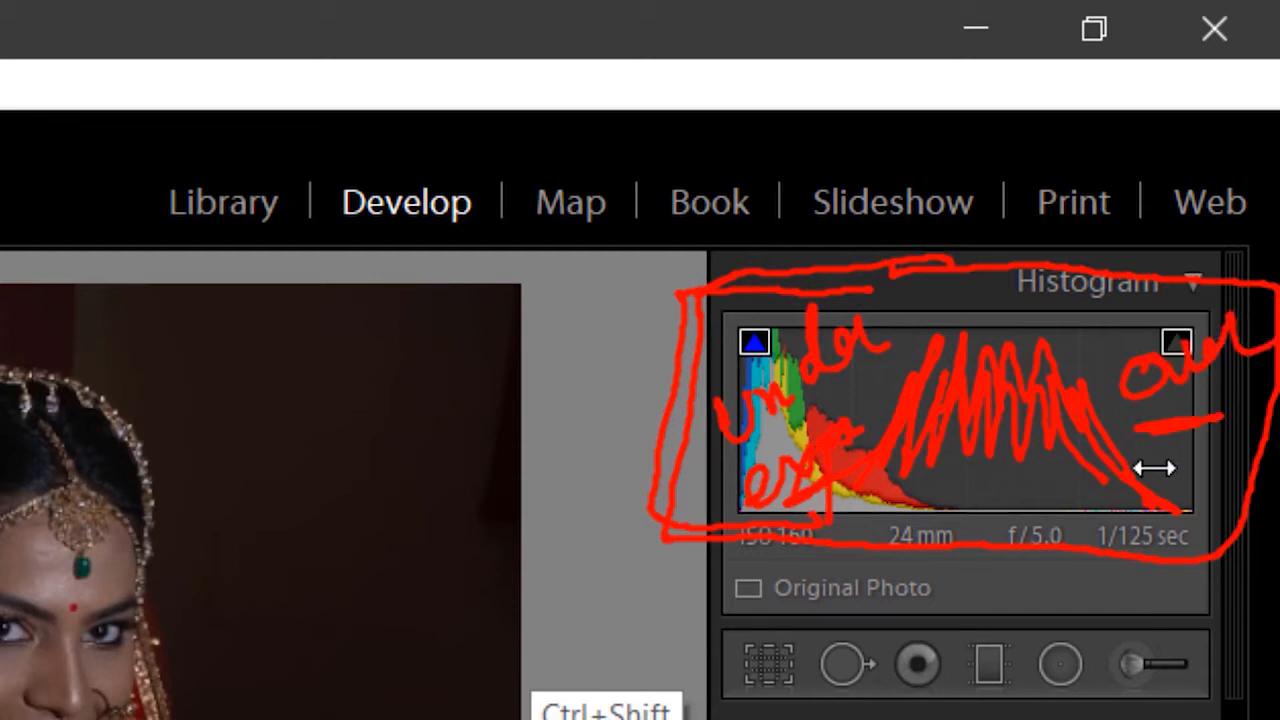
{"action": "mouse_move", "coordinate": [1163, 464]}
{"action": "left_mouse_down"}
{"action": "mouse_move", "coordinate": [1151, 469]}
{"action": "mouse_move", "coordinate": [1234, 417]}
{"action": "mouse_move", "coordinate": [1247, 435]}
{"action": "left_mouse_up"}
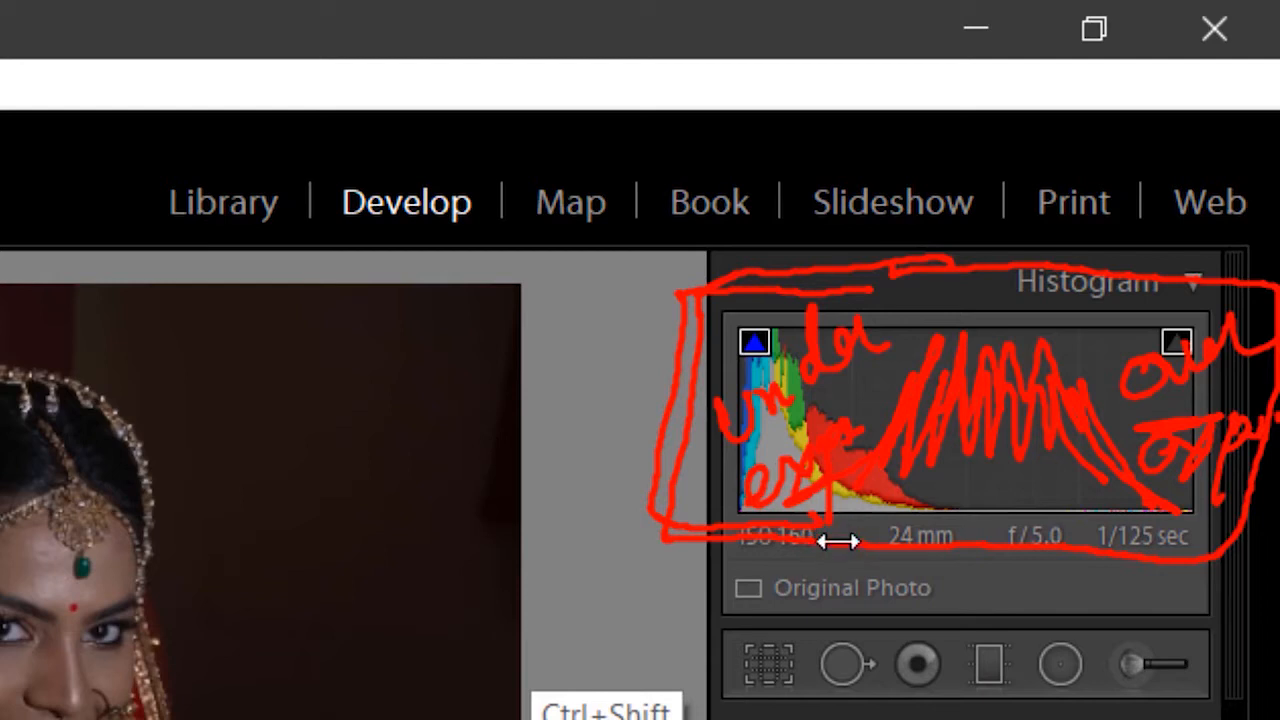
{"action": "key", "text": "ctrl+shift+7"}
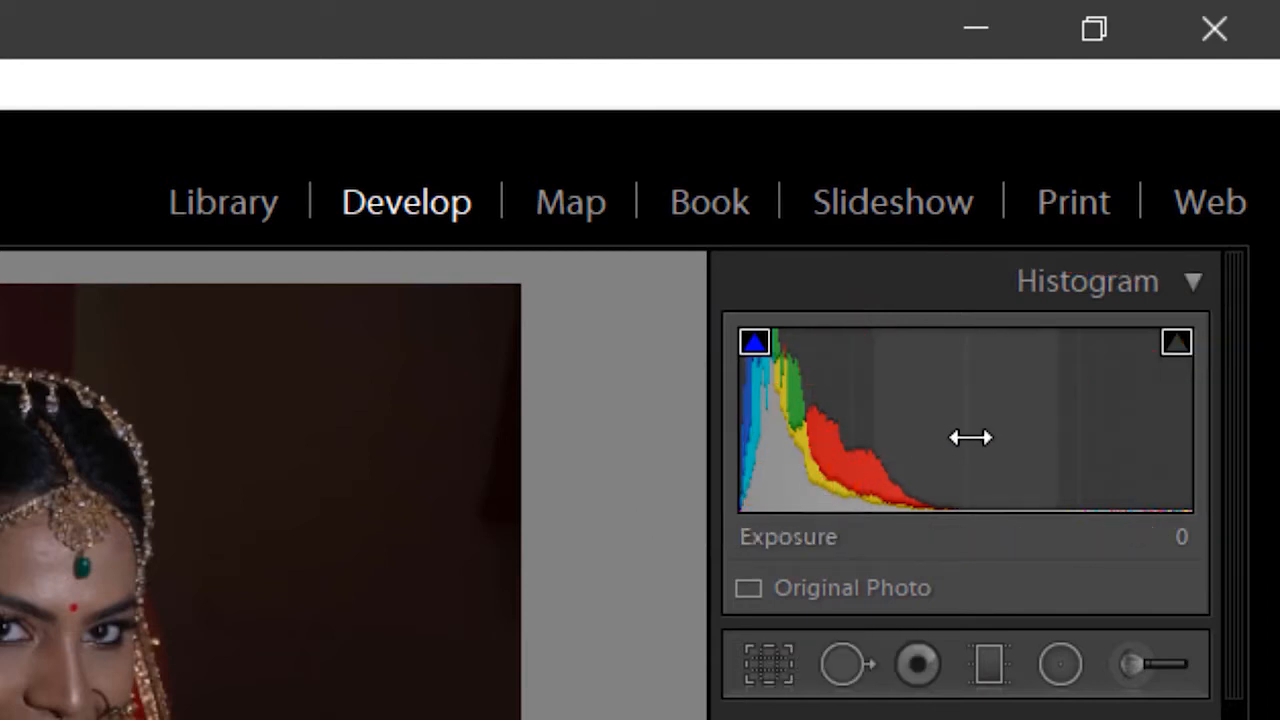
Collapse the Histogram and expand the Basic adjustments
{"action": "left_click", "coordinate": [1193, 278]}
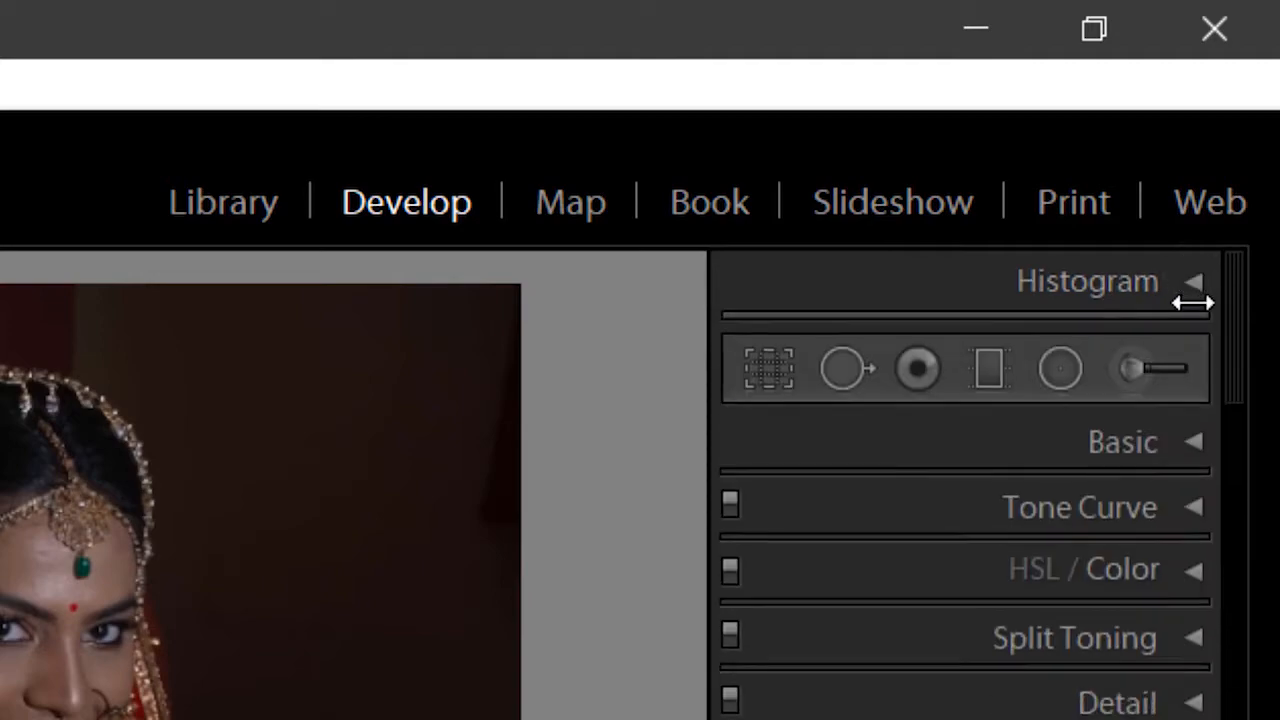
{"action": "left_click", "coordinate": [1185, 441]}
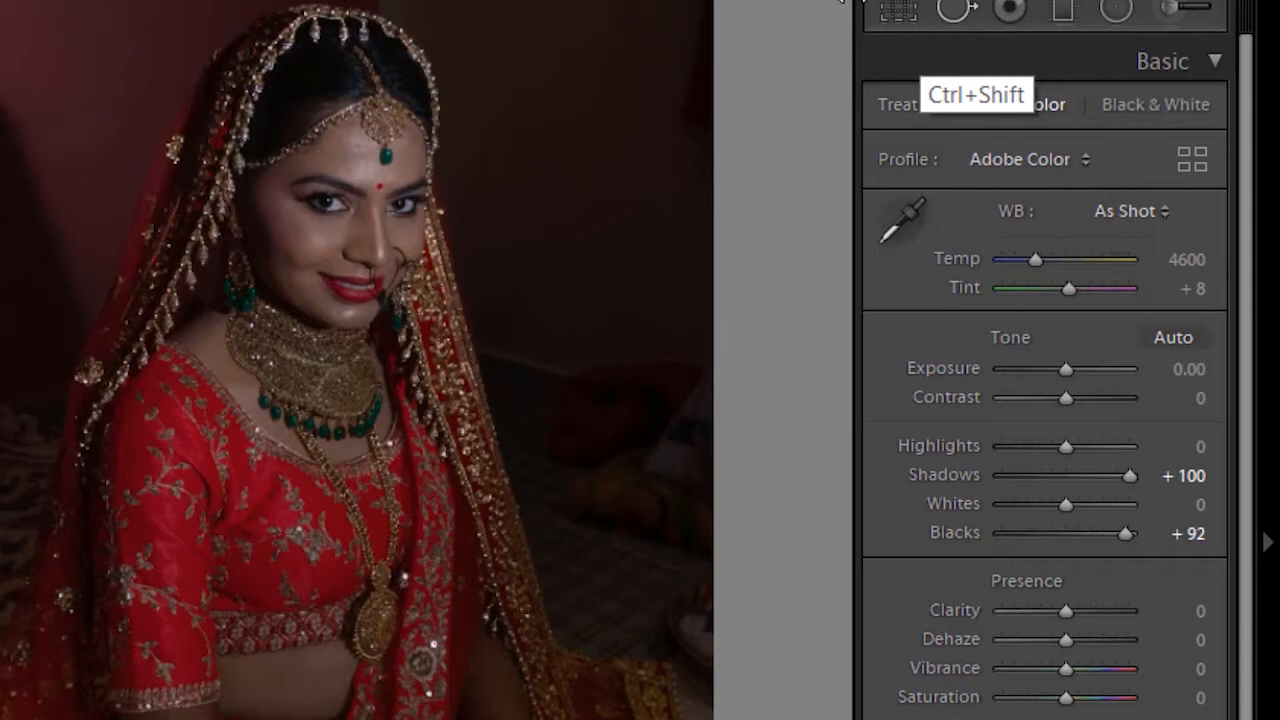
{"action": "mouse_move", "coordinate": [845, 2]}
{"action": "left_mouse_down"}
{"action": "mouse_move", "coordinate": [855, 42]}
{"action": "mouse_move", "coordinate": [1087, 62]}
{"action": "mouse_move", "coordinate": [1224, 57]}
{"action": "left_mouse_up"}
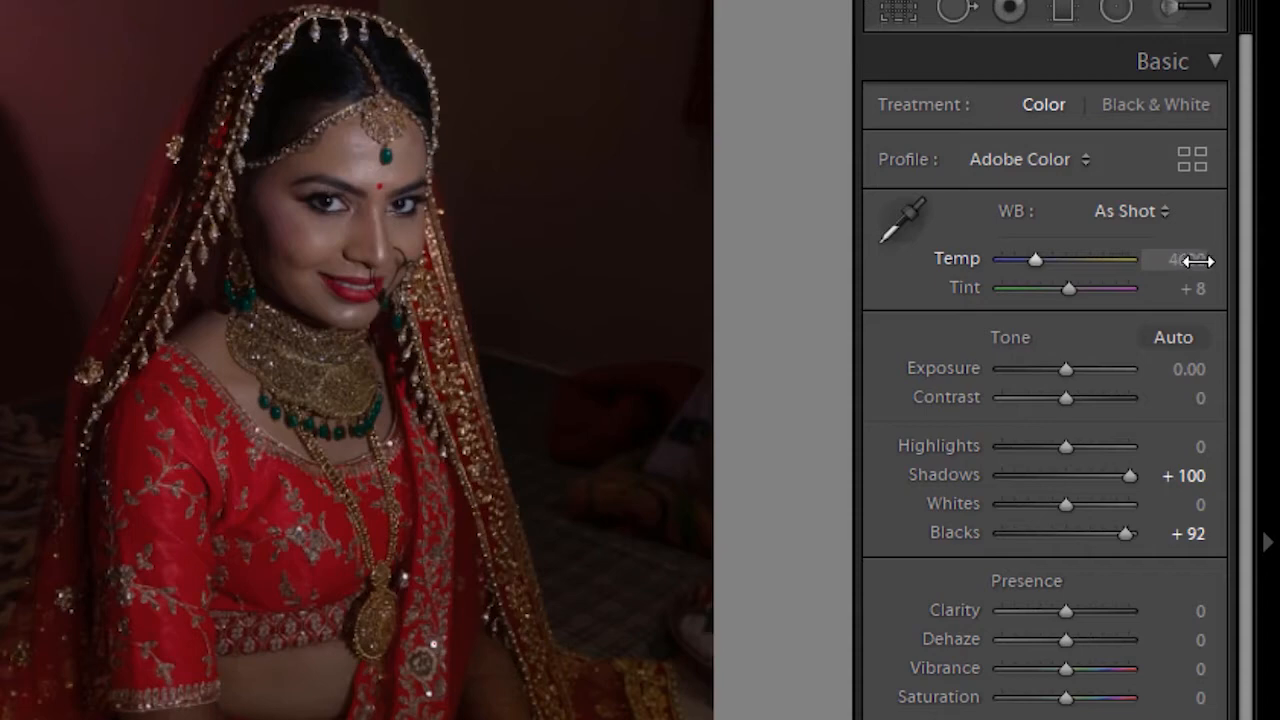
Try warmer white balance temperatures on the bride photo, going up to 50000
{"action": "left_click_drag", "start_coordinate": [1197, 261], "coordinate": [1270, 250]}
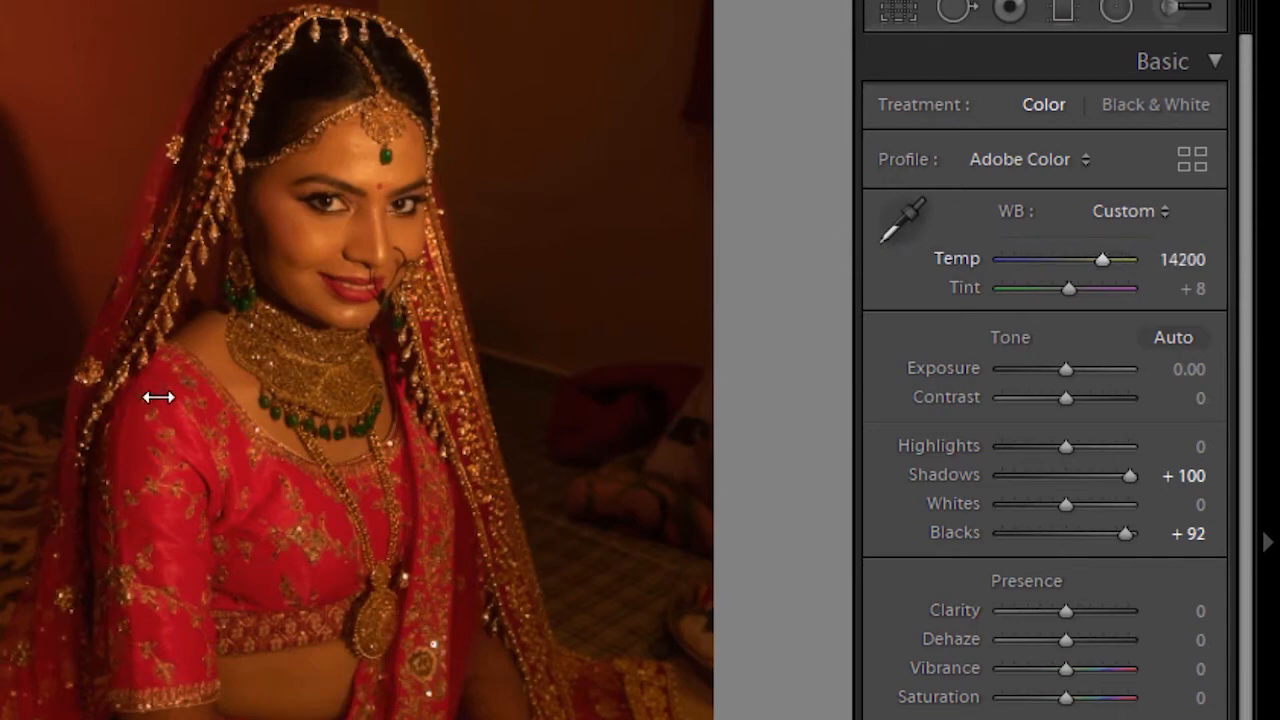
{"action": "left_click_drag", "start_coordinate": [1079, 259], "coordinate": [1053, 259]}
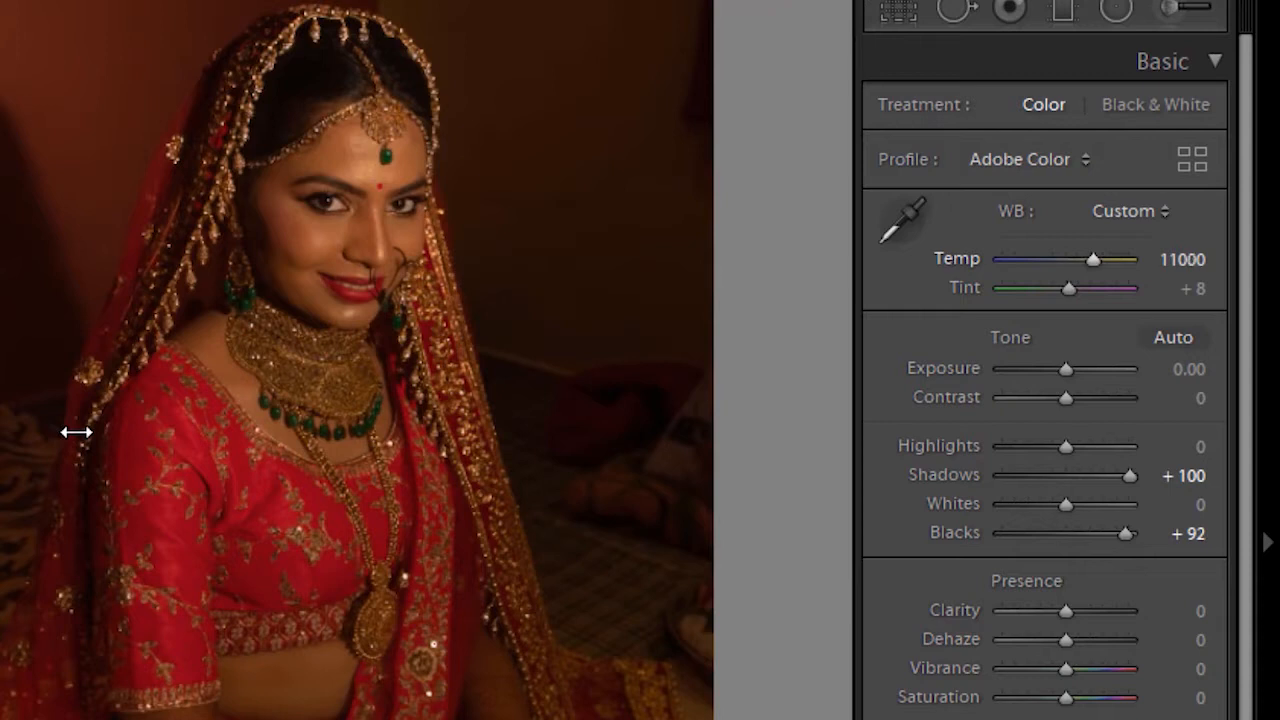
{"action": "left_click_drag", "start_coordinate": [152, 410], "coordinate": [466, 331]}
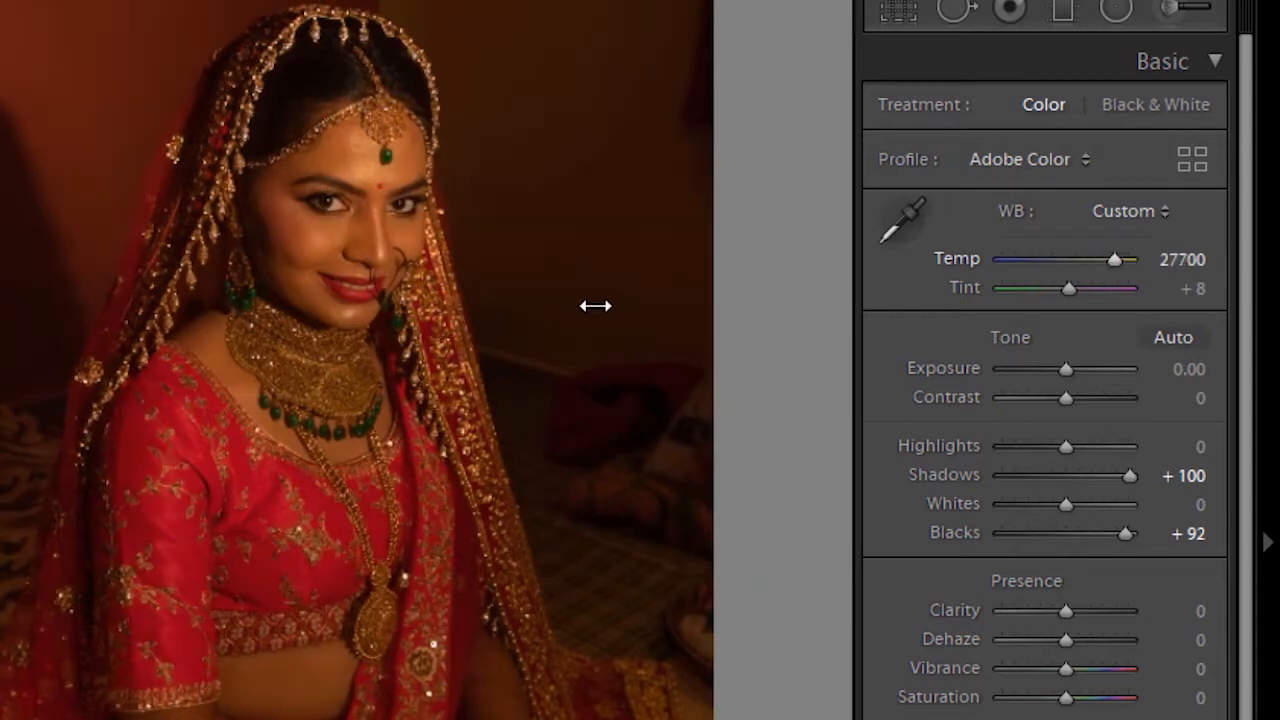
{"action": "left_click_drag", "start_coordinate": [595, 306], "coordinate": [1189, 285]}
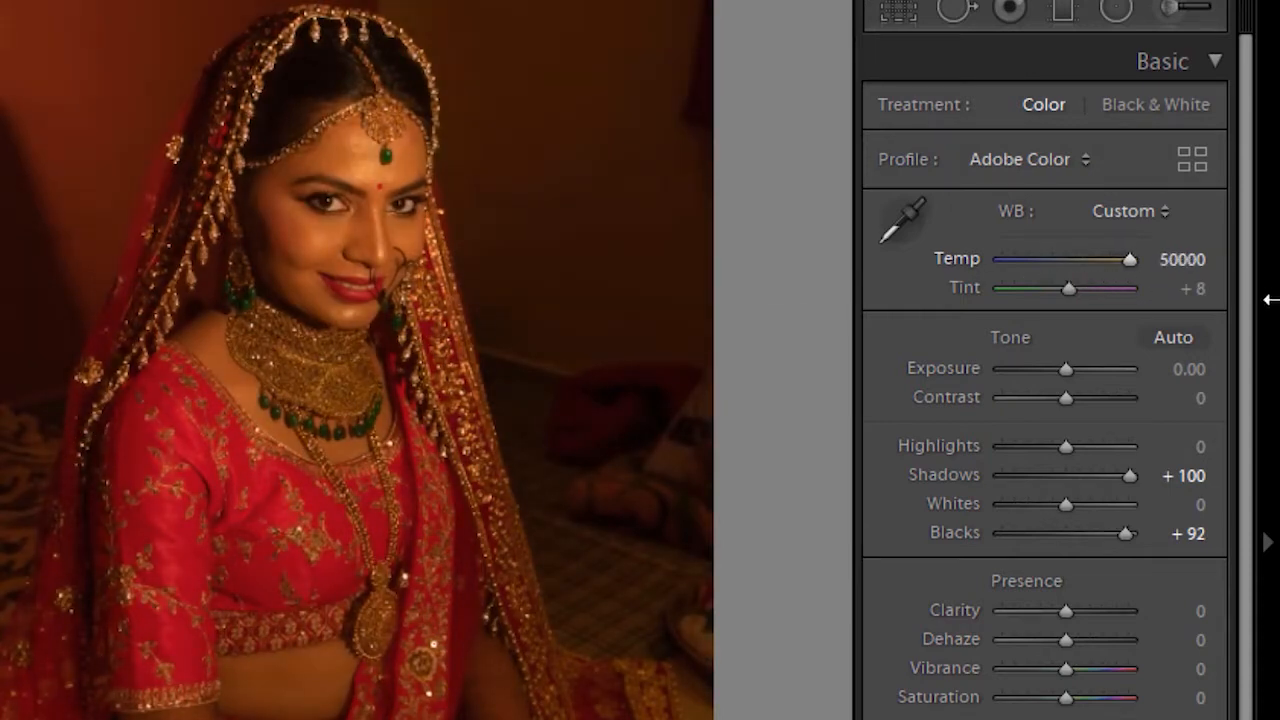
Try the coolest white balance temperature of 2000, then swing it back to a warm 46950
{"action": "left_click_drag", "start_coordinate": [951, 258], "coordinate": [0, 298]}
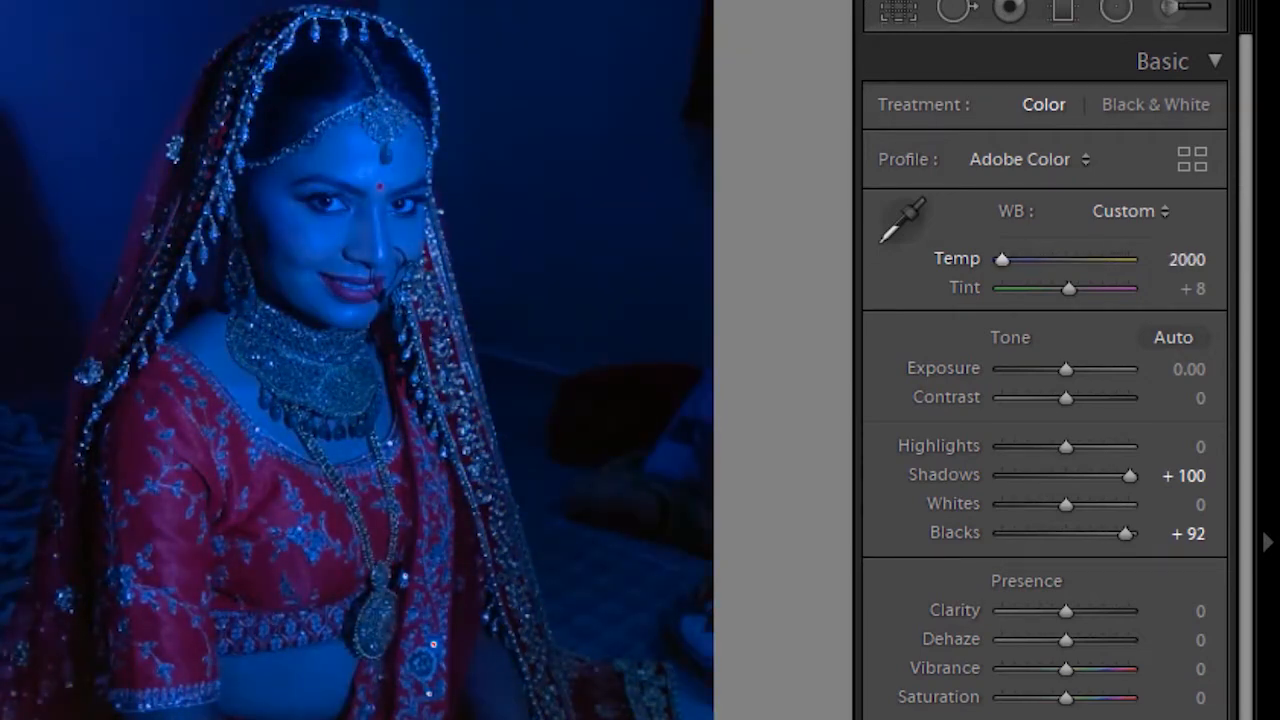
{"action": "left_click_drag", "start_coordinate": [48, 354], "coordinate": [309, 302]}
{"action": "left_click_drag", "start_coordinate": [50, 340], "coordinate": [684, 277]}
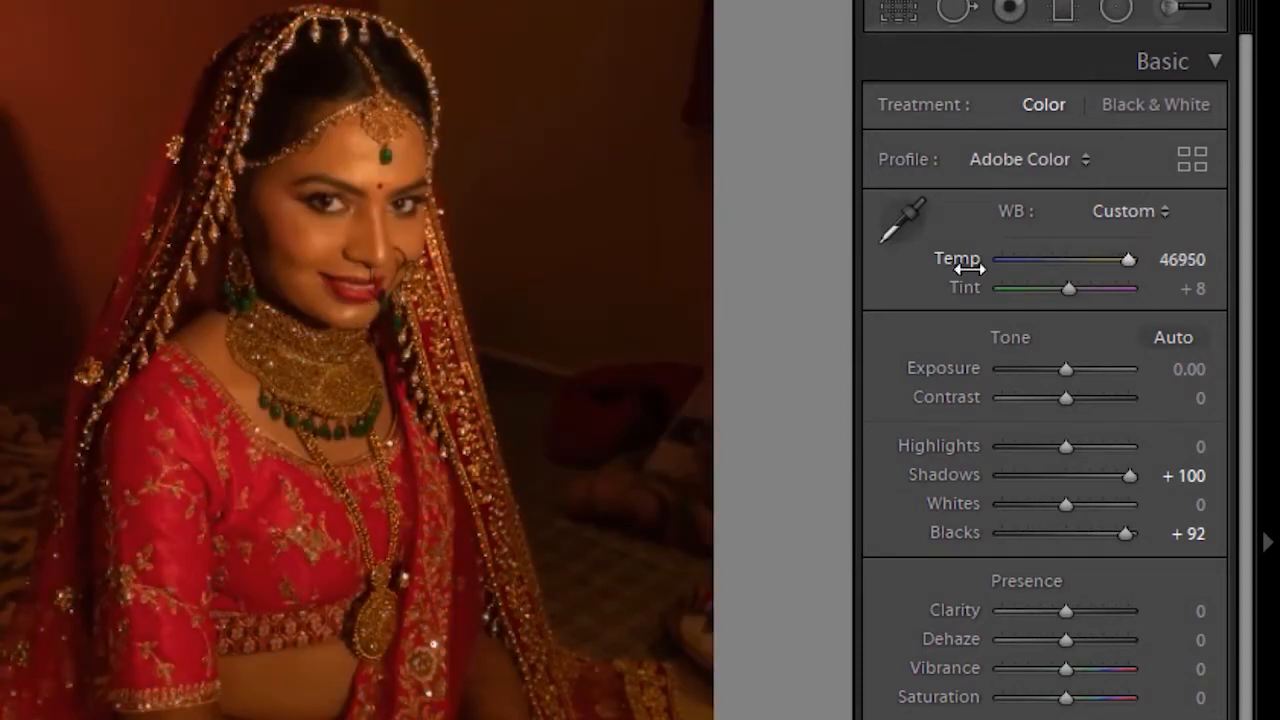
Bring the white balance temperature down to 4600
{"action": "left_click_drag", "start_coordinate": [969, 267], "coordinate": [899, 262]}
{"action": "left_click_drag", "start_coordinate": [516, 256], "coordinate": [100, 313]}
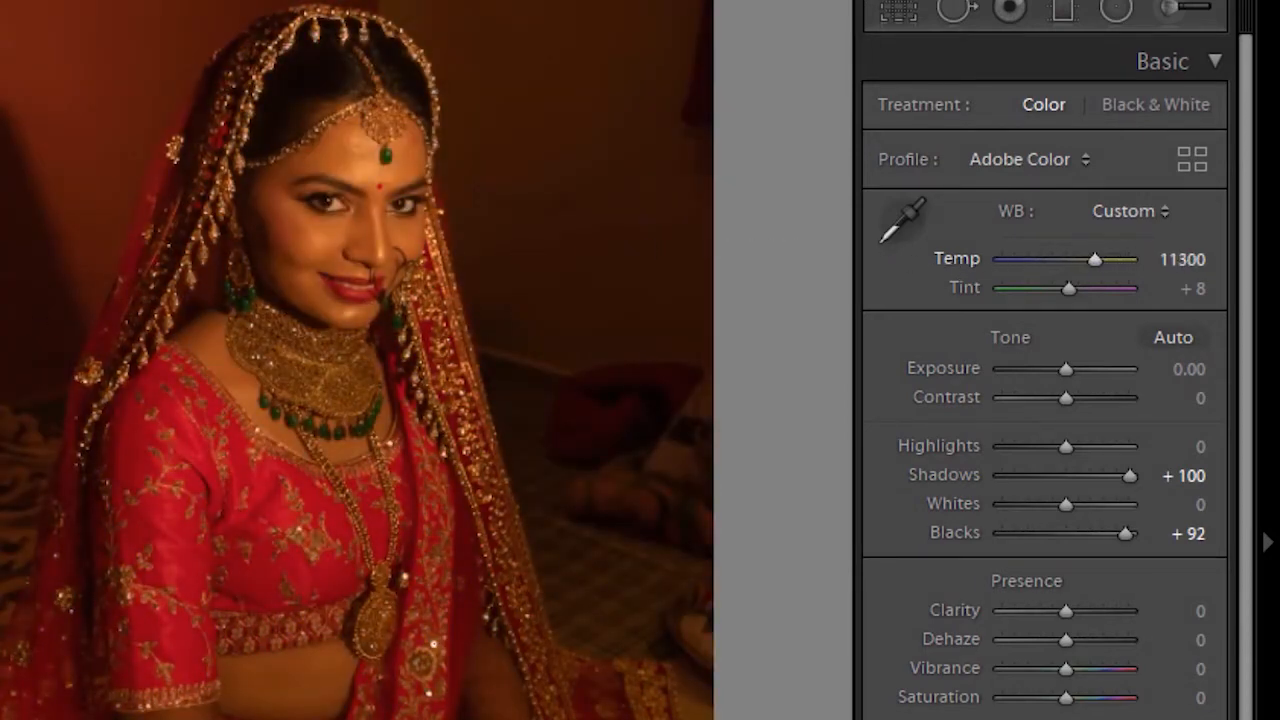
{"action": "left_click_drag", "start_coordinate": [1045, 259], "coordinate": [1068, 259]}
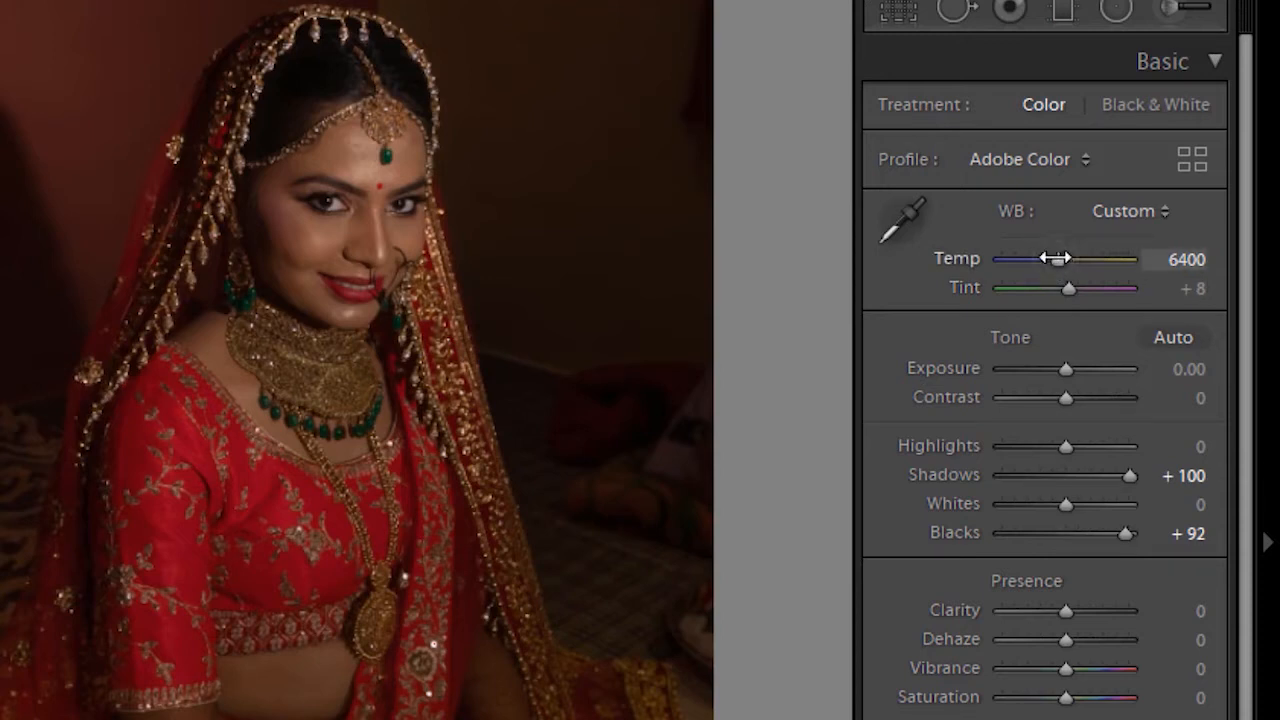
{"action": "mouse_move", "coordinate": [1055, 258]}
{"action": "left_mouse_down"}
{"action": "mouse_move", "coordinate": [1066, 259]}
{"action": "mouse_move", "coordinate": [1052, 260]}
{"action": "left_mouse_up"}
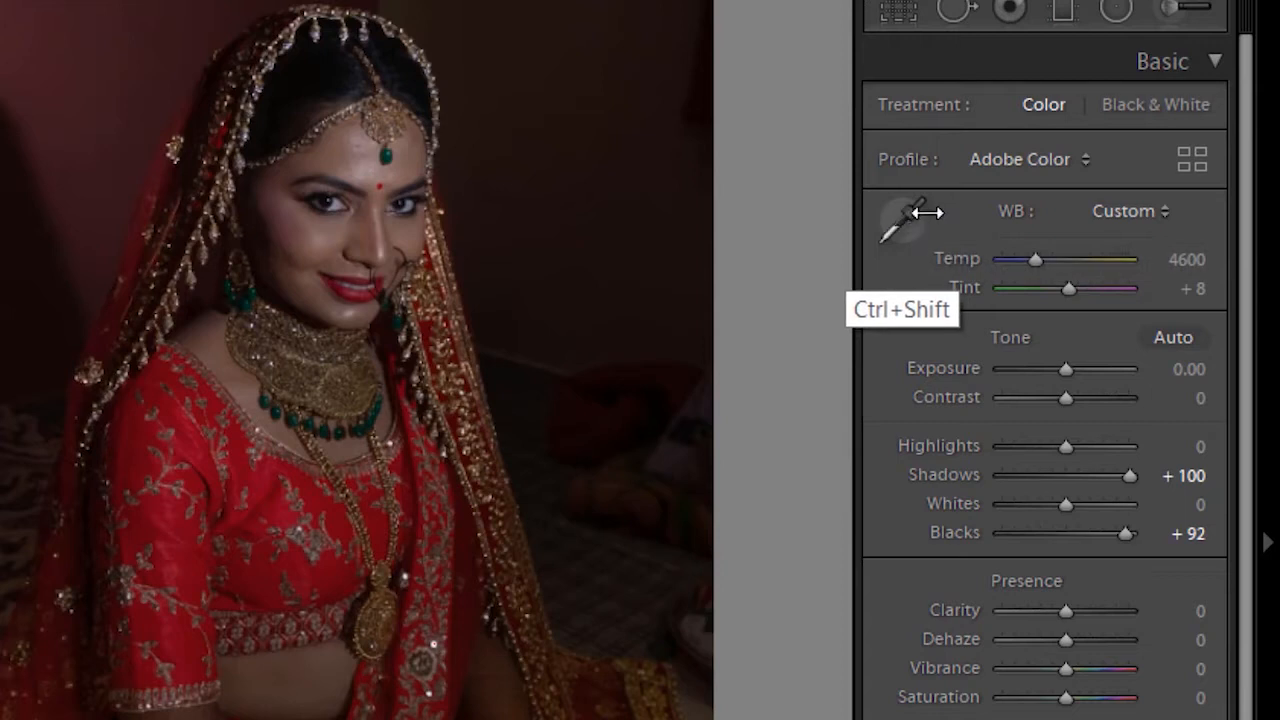
Try sampling a neutral target on the bride photo with the White Balance Selector, and undo the colour change
{"action": "mouse_move", "coordinate": [893, 168]}
{"action": "left_mouse_down"}
{"action": "mouse_move", "coordinate": [854, 233]}
{"action": "mouse_move", "coordinate": [886, 260]}
{"action": "mouse_move", "coordinate": [944, 246]}
{"action": "mouse_move", "coordinate": [962, 191]}
{"action": "mouse_move", "coordinate": [918, 176]}
{"action": "left_mouse_up"}
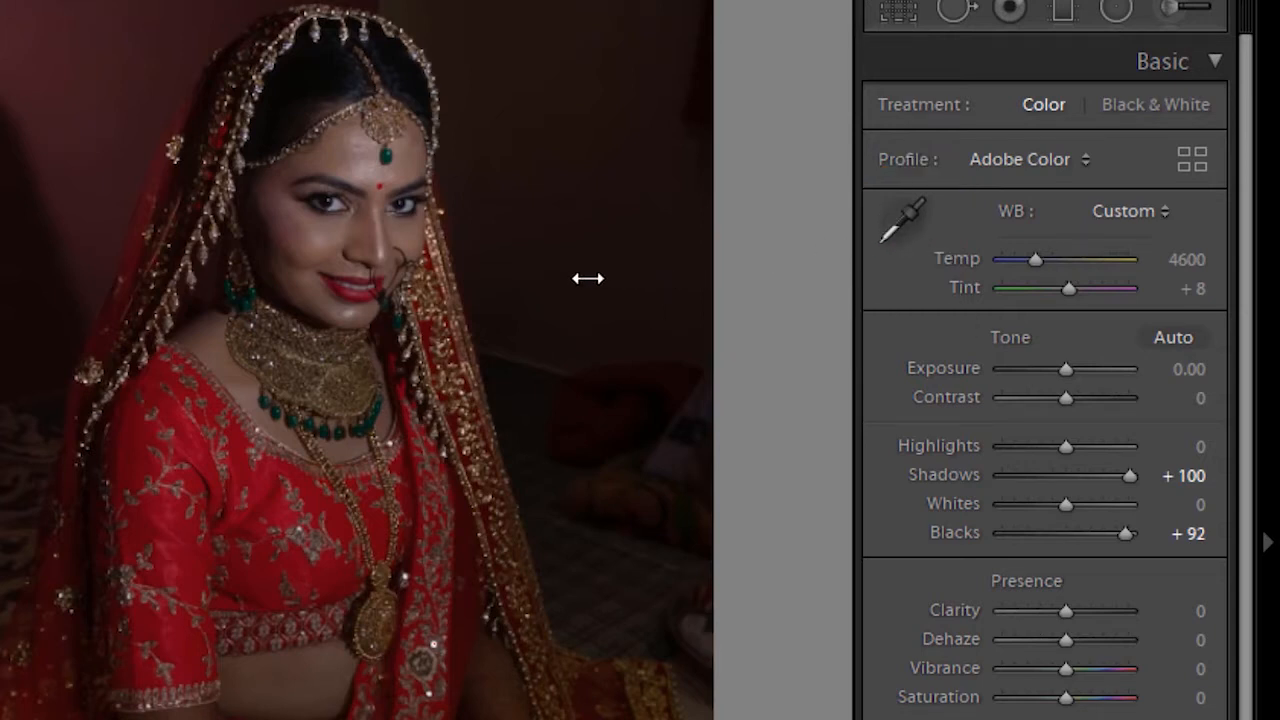
{"action": "left_click", "coordinate": [901, 212]}
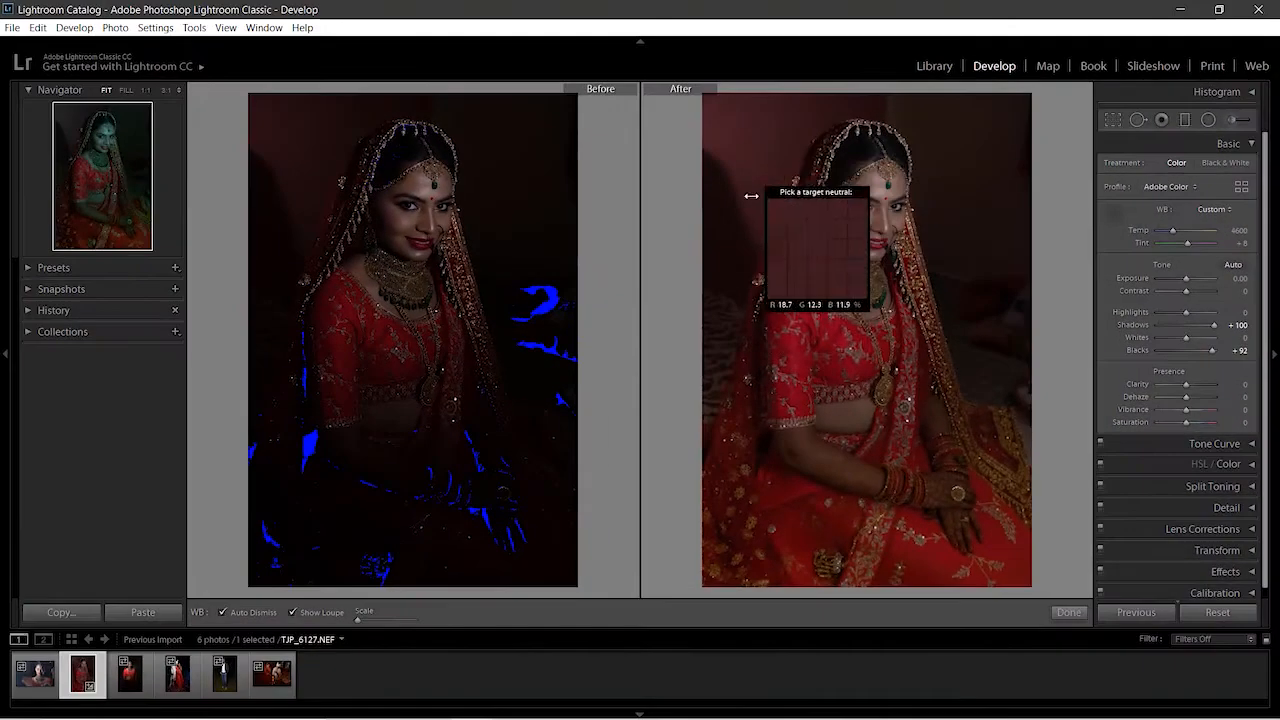
{"action": "key", "text": "ctrl+shift"}
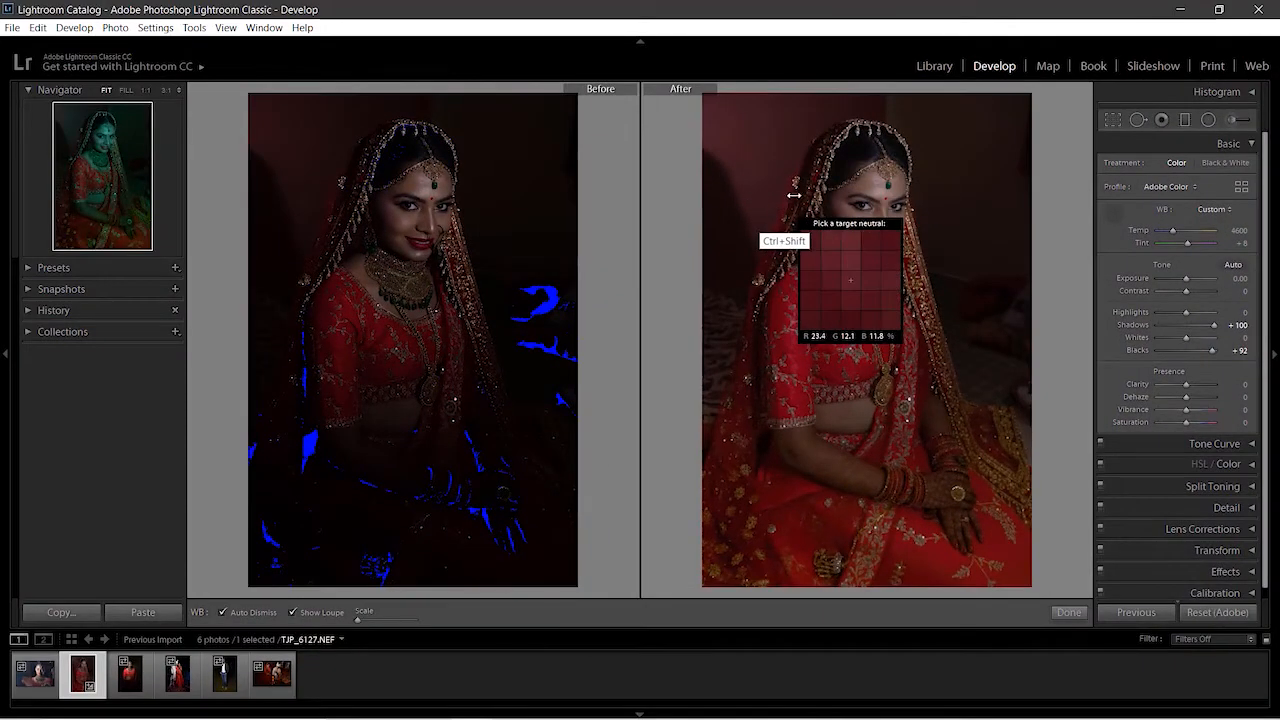
{"action": "mouse_move", "coordinate": [161, 101]}
{"action": "left_mouse_down"}
{"action": "mouse_move", "coordinate": [43, 103]}
{"action": "mouse_move", "coordinate": [33, 256]}
{"action": "mouse_move", "coordinate": [107, 267]}
{"action": "left_mouse_up"}
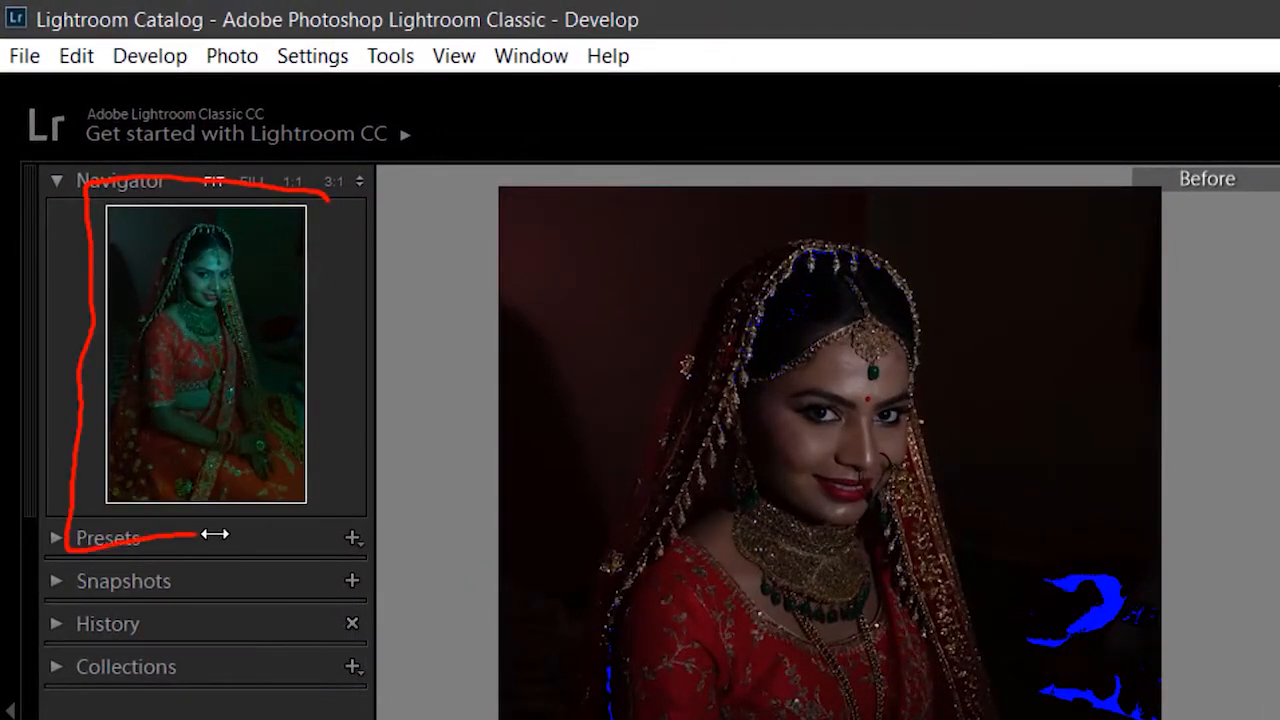
{"action": "mouse_move", "coordinate": [215, 535]}
{"action": "left_mouse_down"}
{"action": "mouse_move", "coordinate": [290, 537]}
{"action": "mouse_move", "coordinate": [333, 521]}
{"action": "mouse_move", "coordinate": [344, 273]}
{"action": "mouse_move", "coordinate": [334, 208]}
{"action": "left_mouse_up"}
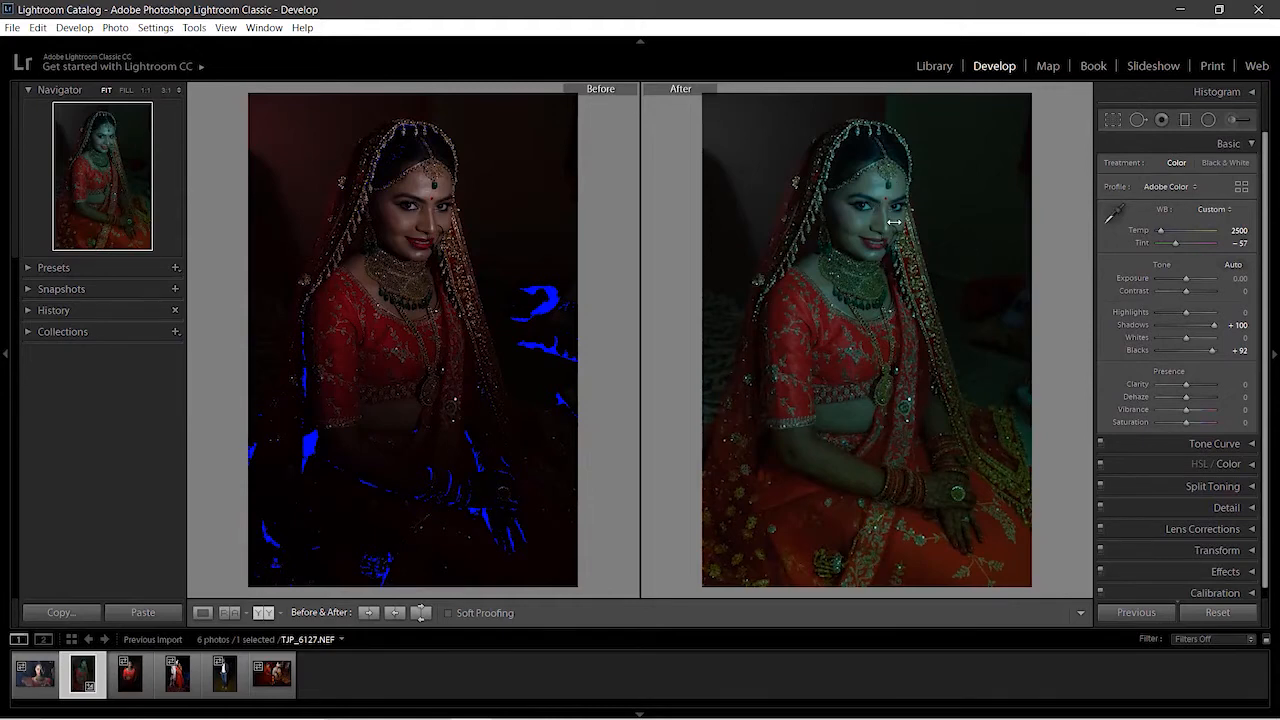
{"action": "key", "text": "ctrl+z"}
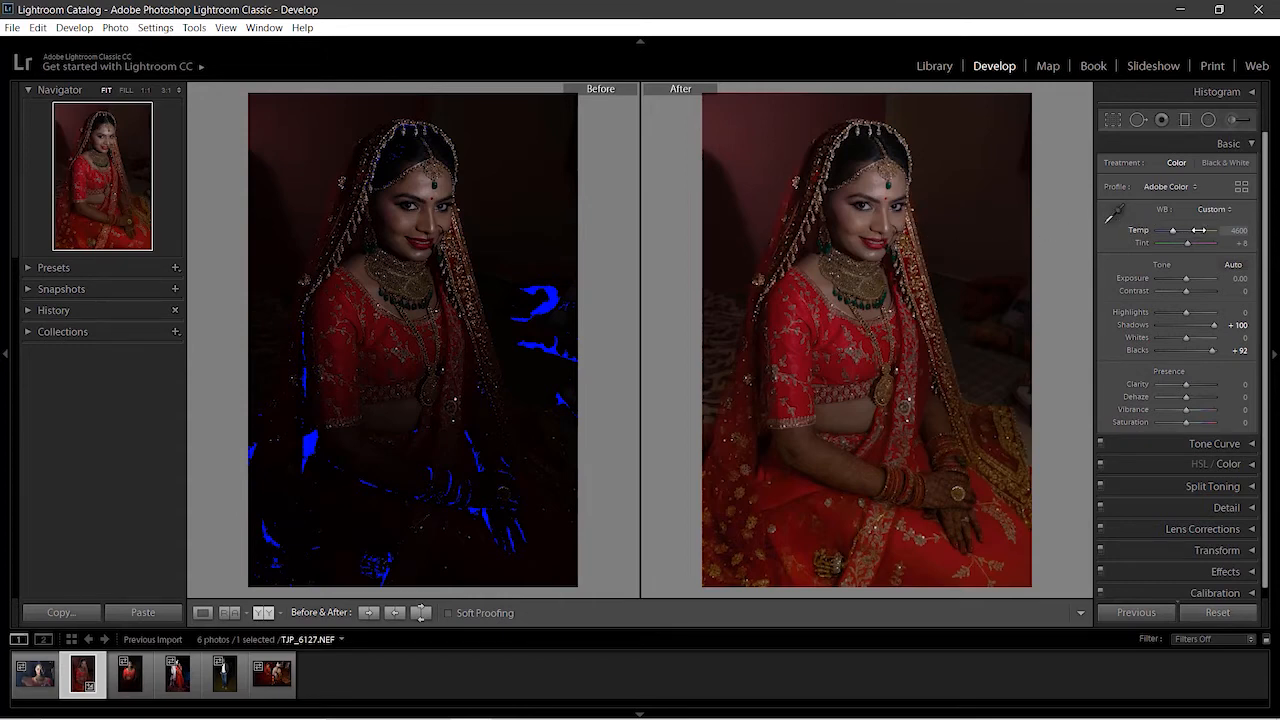
Try white balance temperatures of 3500 and 4500 on the bride photo
{"action": "left_click", "coordinate": [1232, 231]}
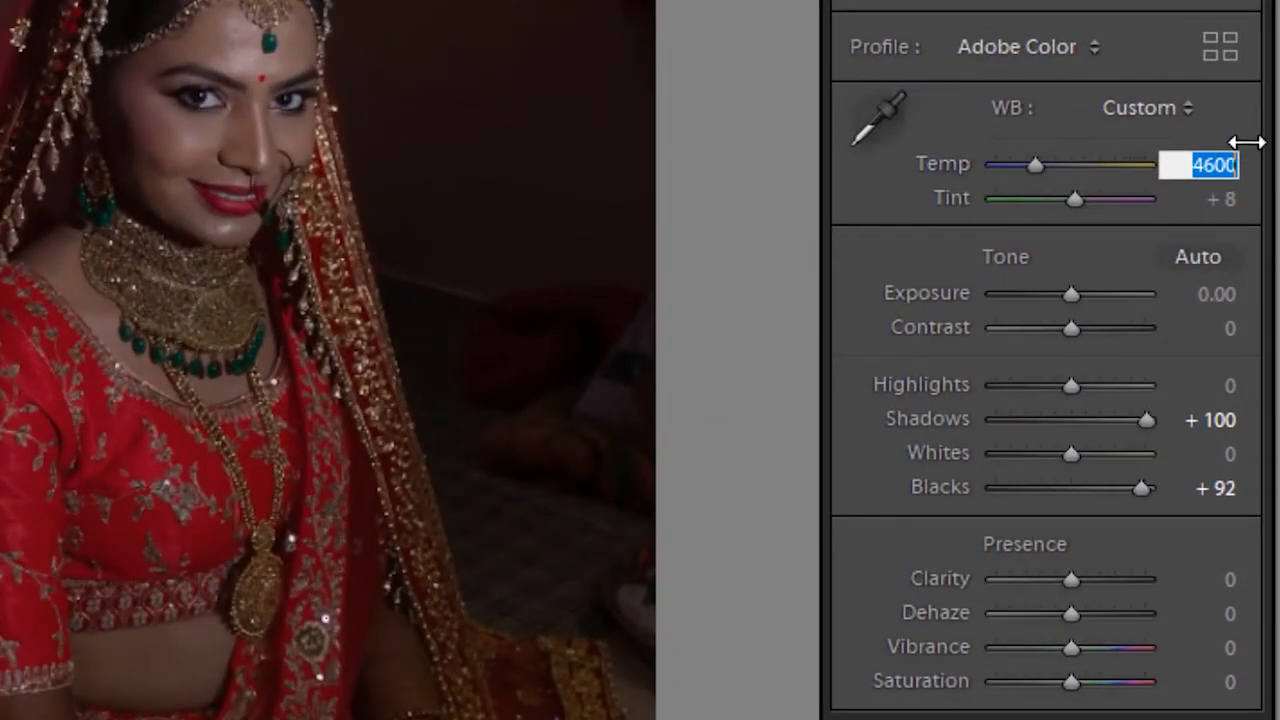
{"action": "type", "text": "3500"}
{"action": "key", "text": "Return"}
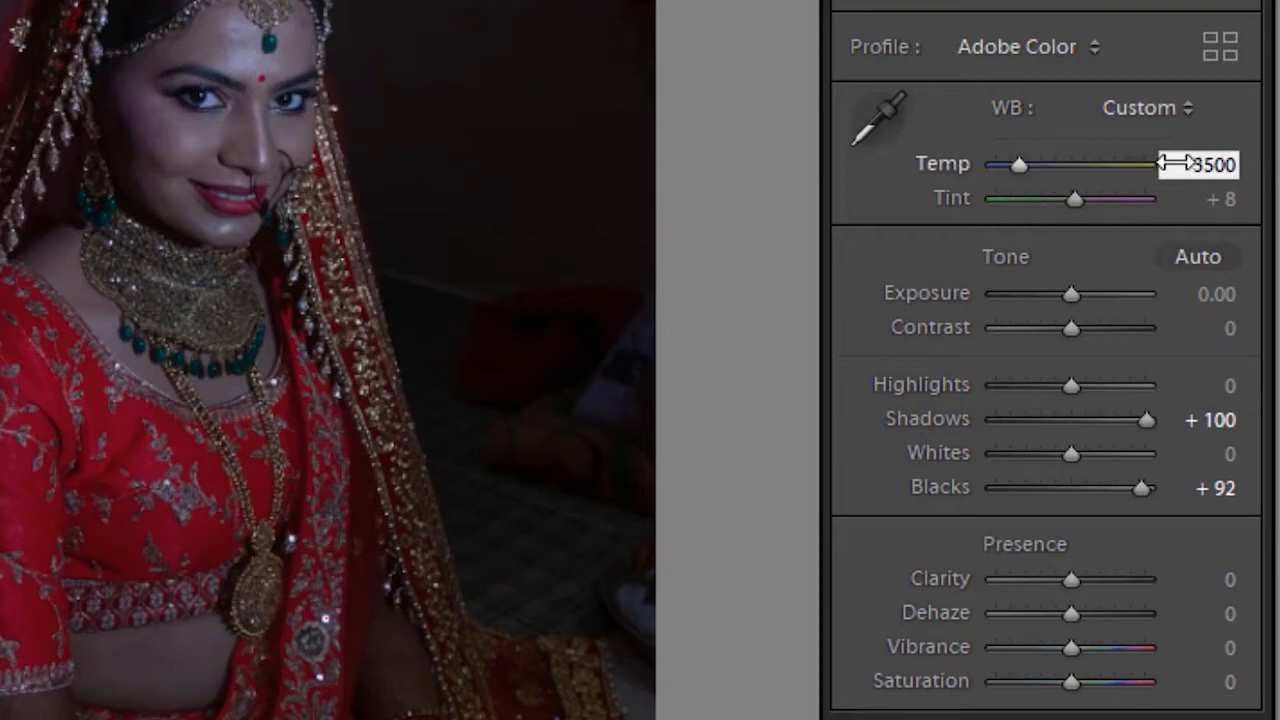
{"action": "left_click_drag", "start_coordinate": [1160, 160], "coordinate": [1255, 136]}
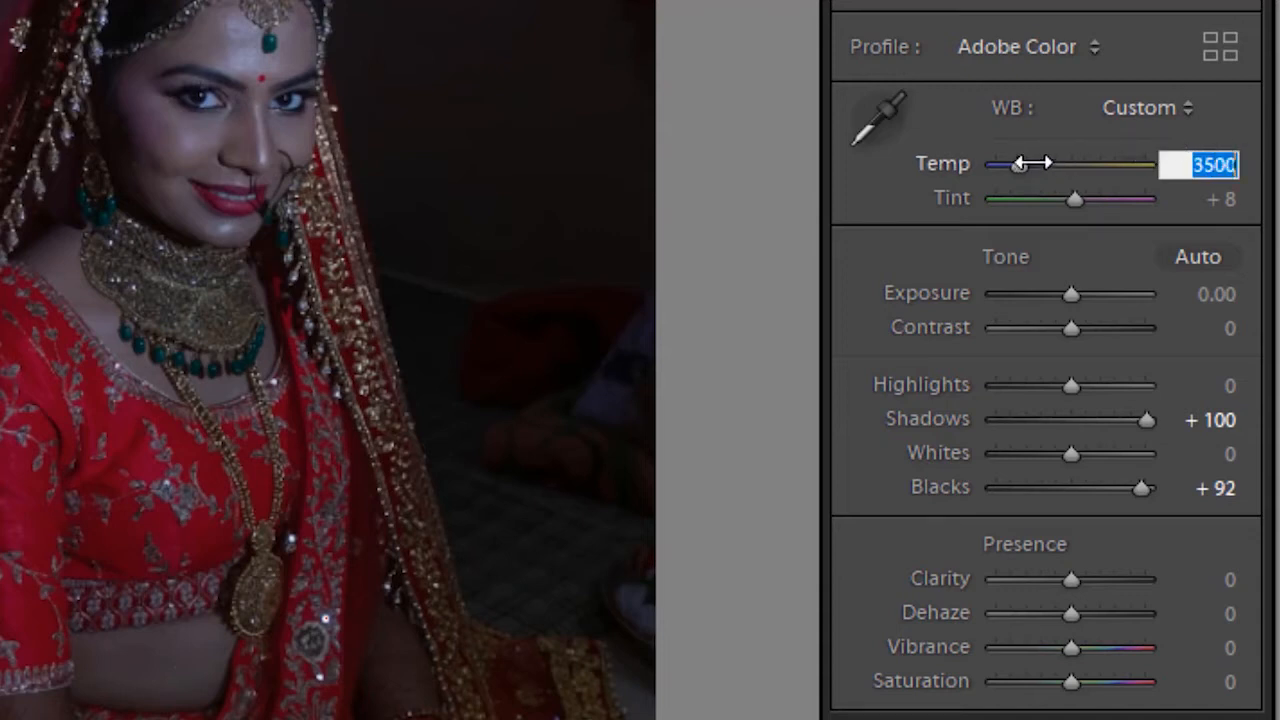
{"action": "left_click", "coordinate": [1034, 163]}
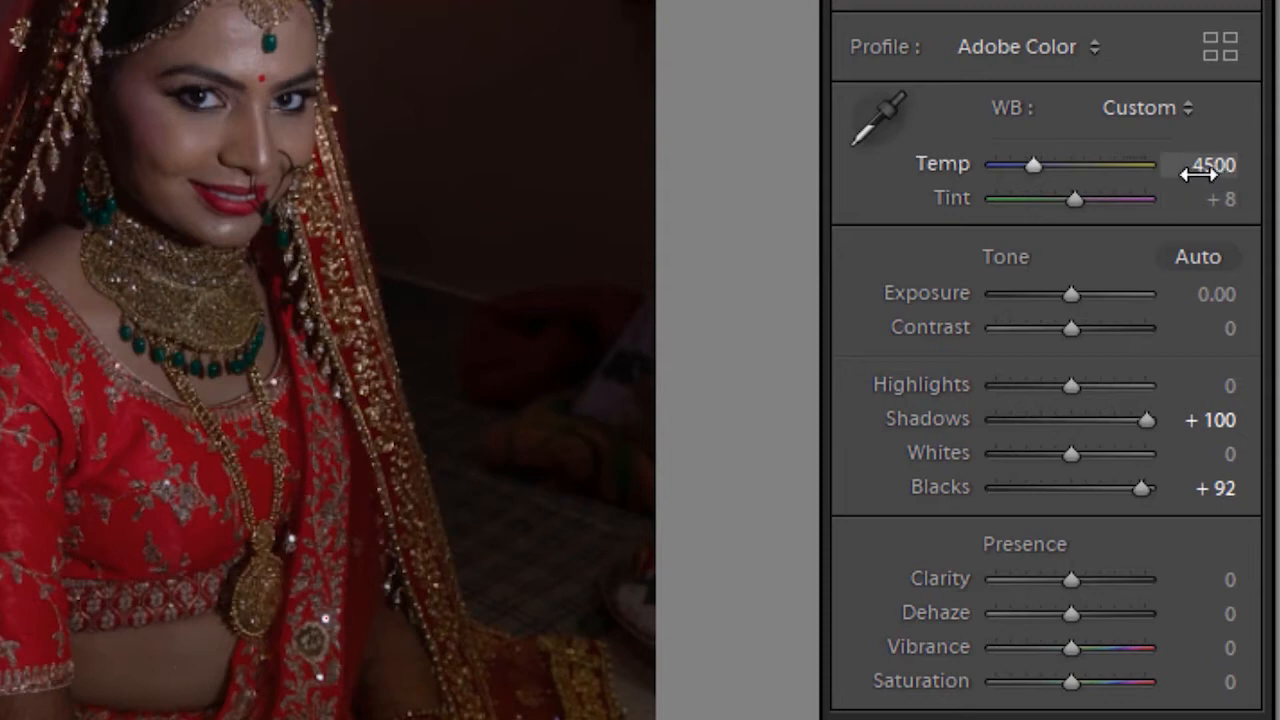
Vary the white balance temperature through 4150, 3850 and 4650, and settle on 4350
{"action": "left_click_drag", "start_coordinate": [1197, 172], "coordinate": [0, 455]}
{"action": "left_click_drag", "start_coordinate": [1208, 170], "coordinate": [1136, 181]}
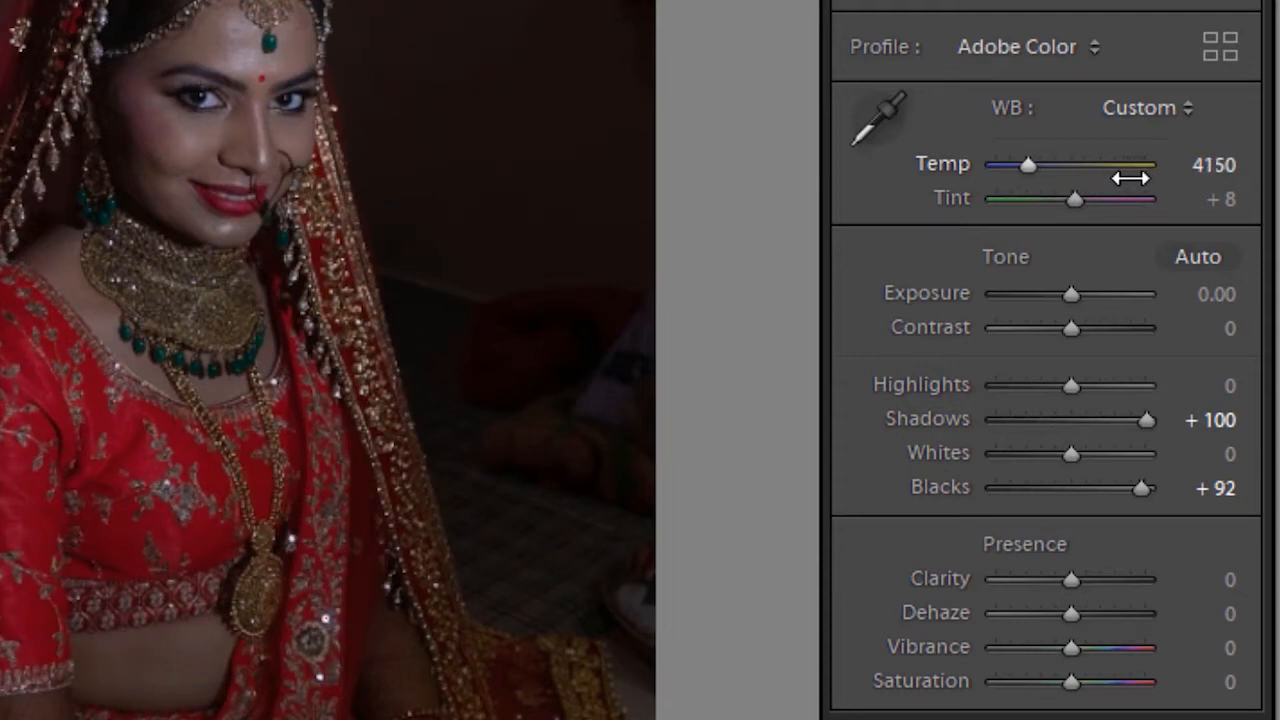
{"action": "mouse_move", "coordinate": [1130, 178]}
{"action": "left_mouse_down"}
{"action": "mouse_move", "coordinate": [1148, 176]}
{"action": "mouse_move", "coordinate": [1117, 160]}
{"action": "left_mouse_up"}
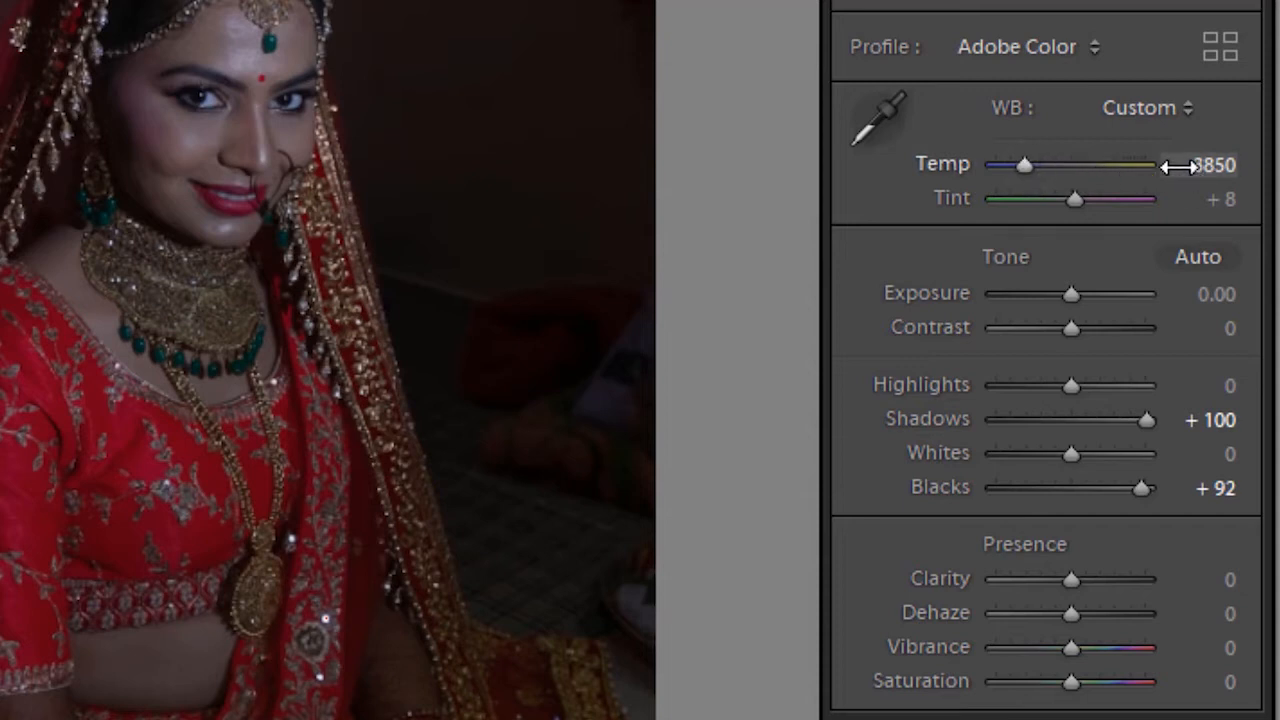
{"action": "left_click_drag", "start_coordinate": [1178, 166], "coordinate": [1248, 166]}
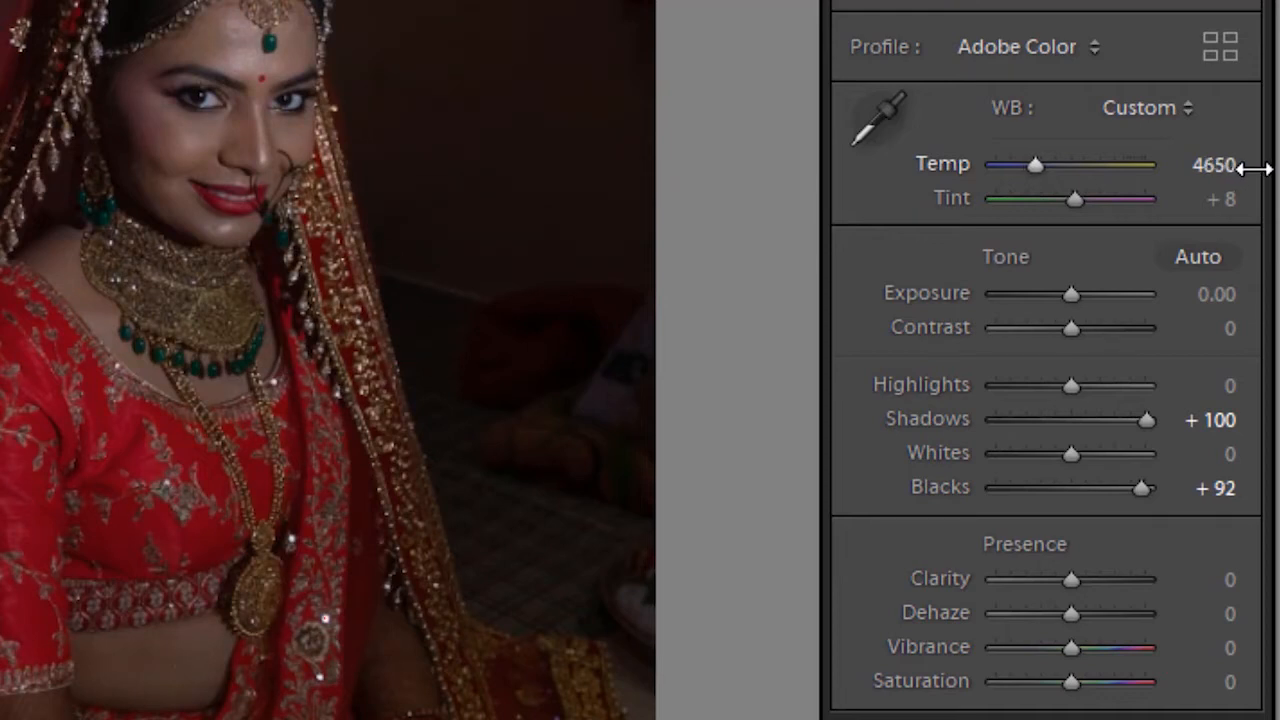
{"action": "left_click_drag", "start_coordinate": [1248, 166], "coordinate": [1260, 163]}
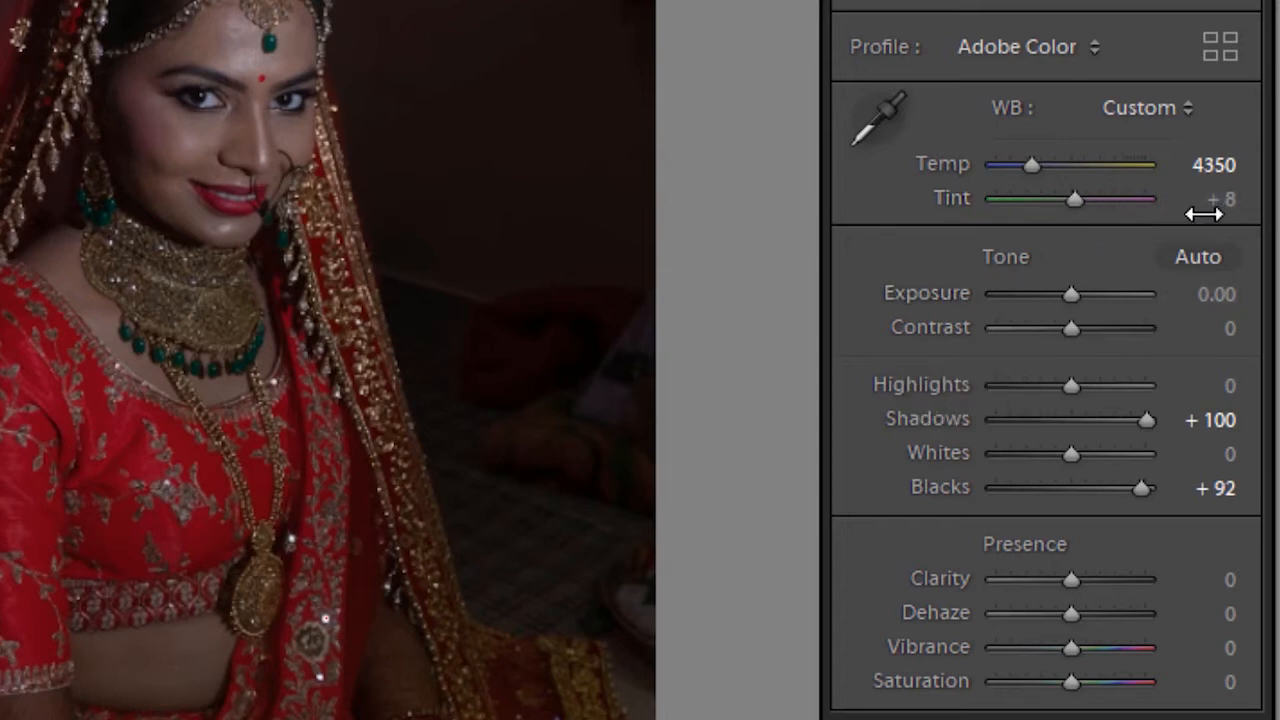
Try a greener Tint of -28 and restore it to +8
{"action": "left_click_drag", "start_coordinate": [1202, 206], "coordinate": [1174, 192]}
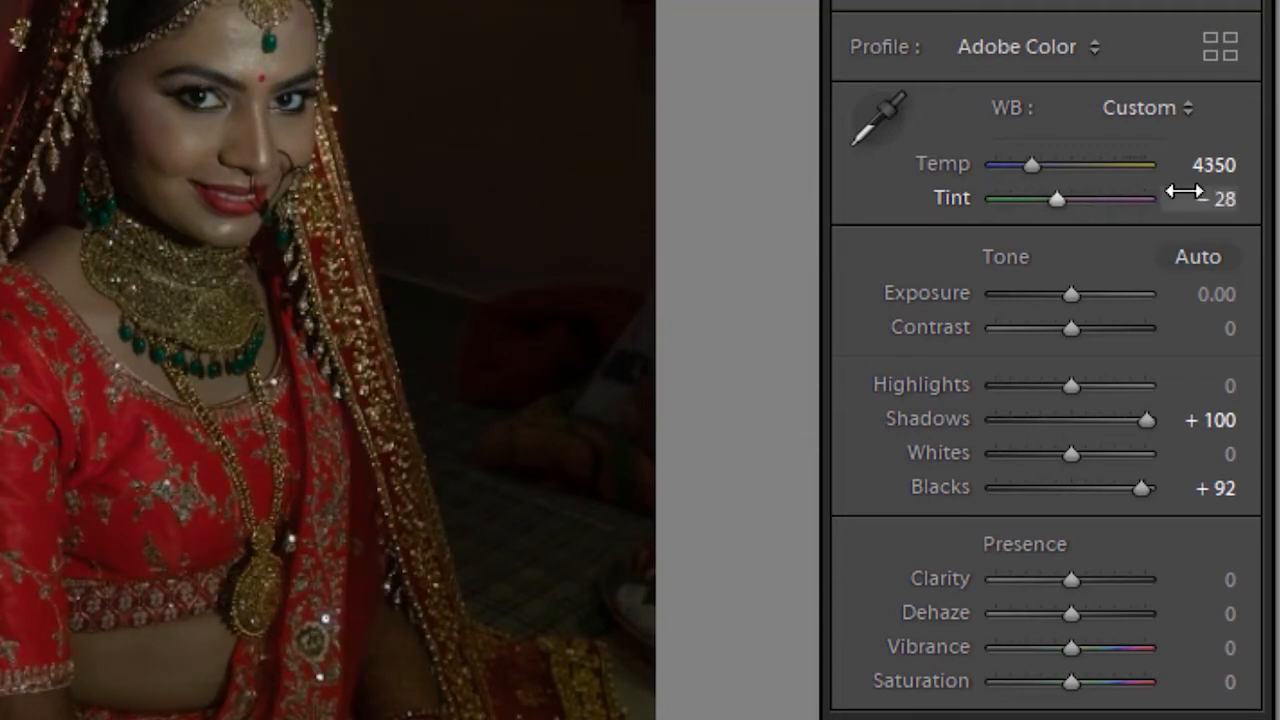
{"action": "left_click_drag", "start_coordinate": [1053, 198], "coordinate": [1061, 200]}
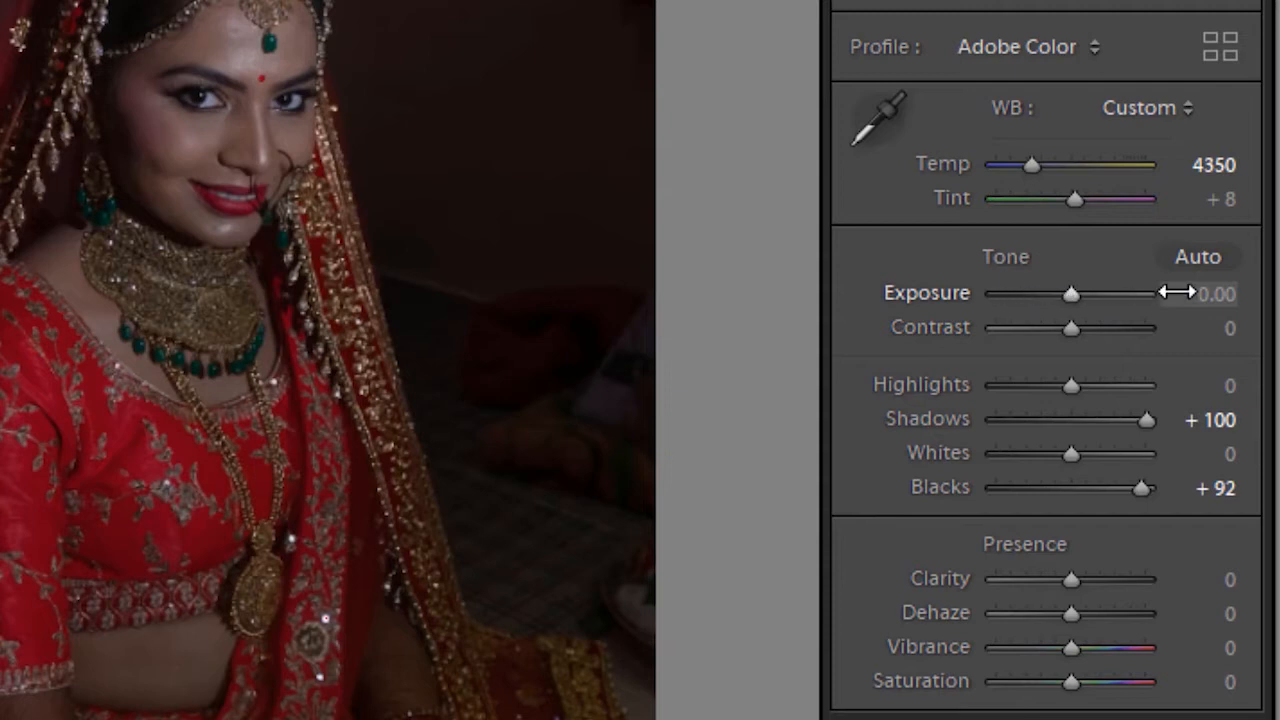
{"action": "key", "text": "ctrl"}
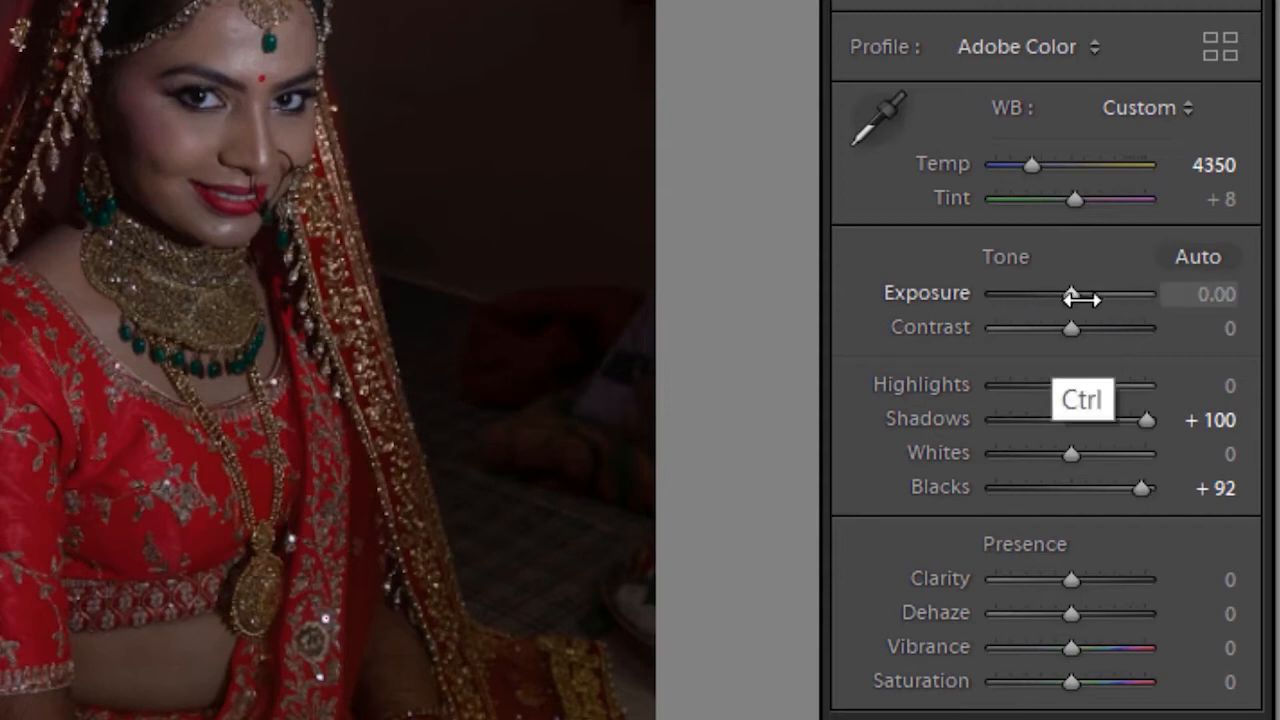
{"action": "key", "text": "ctrl+shift"}
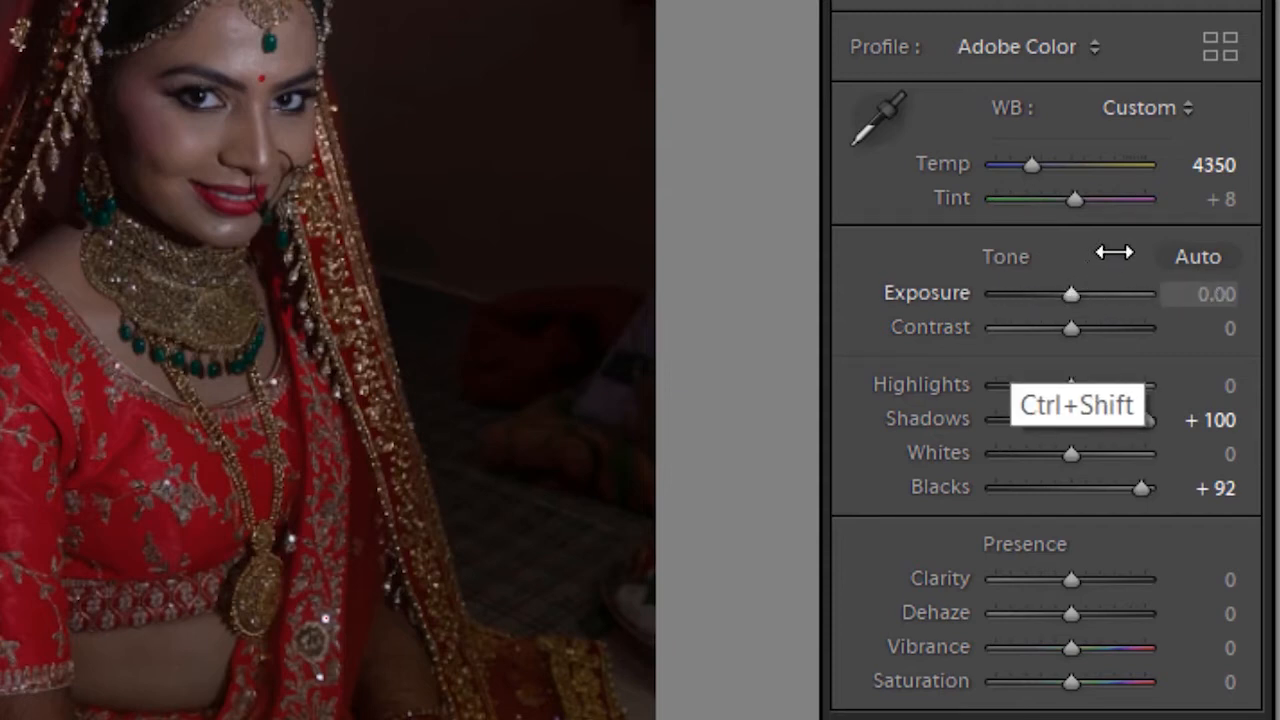
{"action": "mouse_move", "coordinate": [1114, 252]}
{"action": "left_mouse_down"}
{"action": "mouse_move", "coordinate": [978, 225]}
{"action": "mouse_move", "coordinate": [860, 229]}
{"action": "mouse_move", "coordinate": [872, 352]}
{"action": "mouse_move", "coordinate": [1273, 345]}
{"action": "mouse_move", "coordinate": [1275, 242]}
{"action": "mouse_move", "coordinate": [1237, 220]}
{"action": "mouse_move", "coordinate": [1080, 241]}
{"action": "left_mouse_up"}
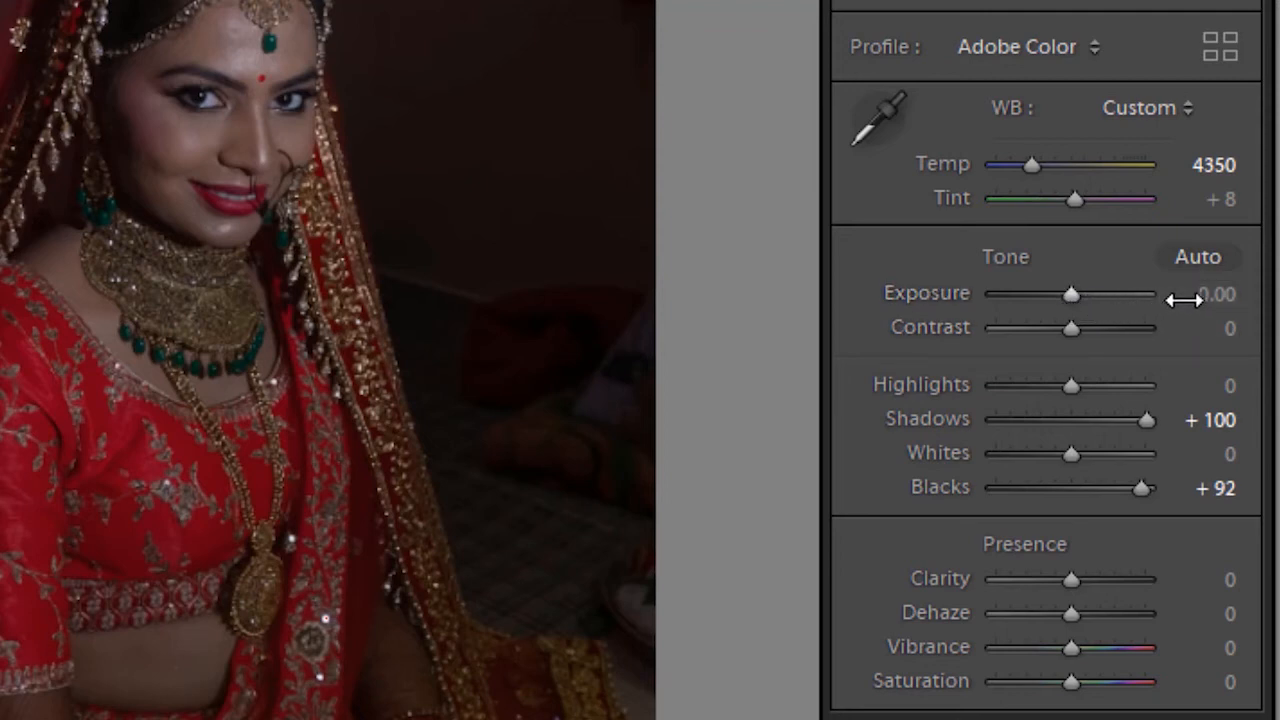
Try an Exposure of -0.50 and a Contrast of +31, resetting each to zero
{"action": "mouse_move", "coordinate": [1205, 297]}
{"action": "left_mouse_down"}
{"action": "mouse_move", "coordinate": [1279, 290]}
{"action": "mouse_move", "coordinate": [1232, 279]}
{"action": "mouse_move", "coordinate": [1263, 277]}
{"action": "mouse_move", "coordinate": [1223, 283]}
{"action": "left_mouse_up"}
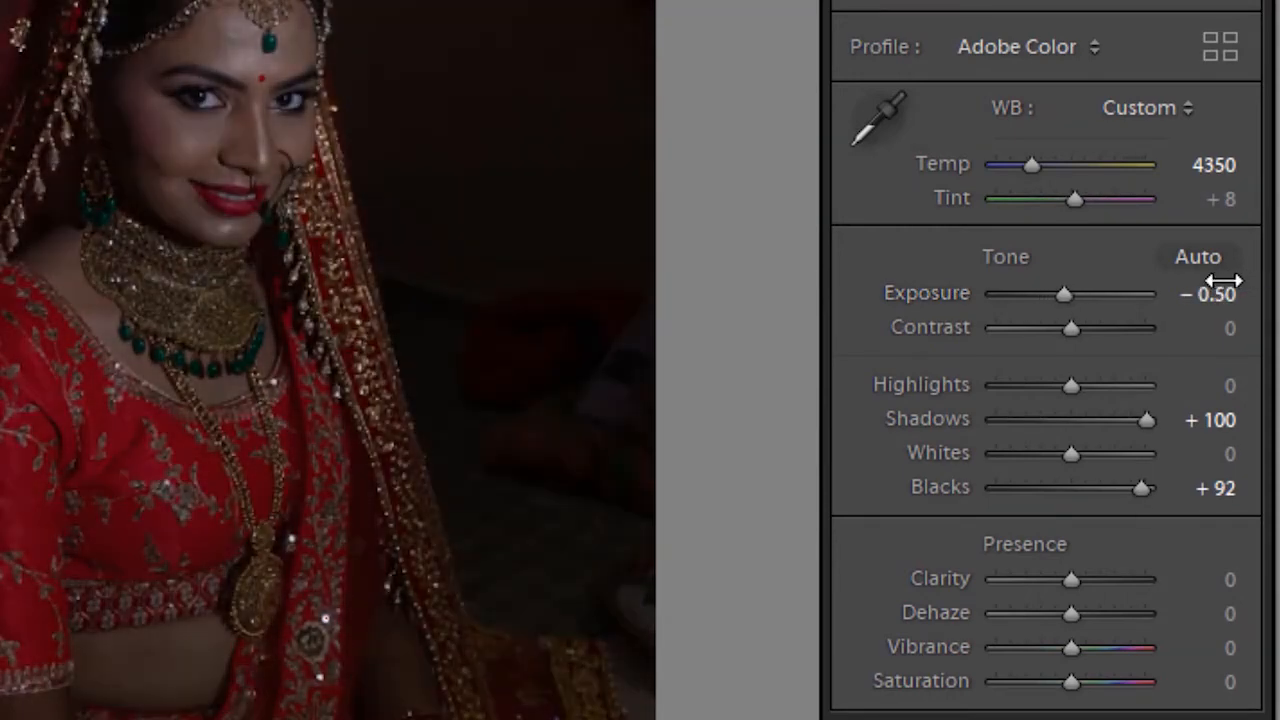
{"action": "double_click", "coordinate": [1063, 291]}
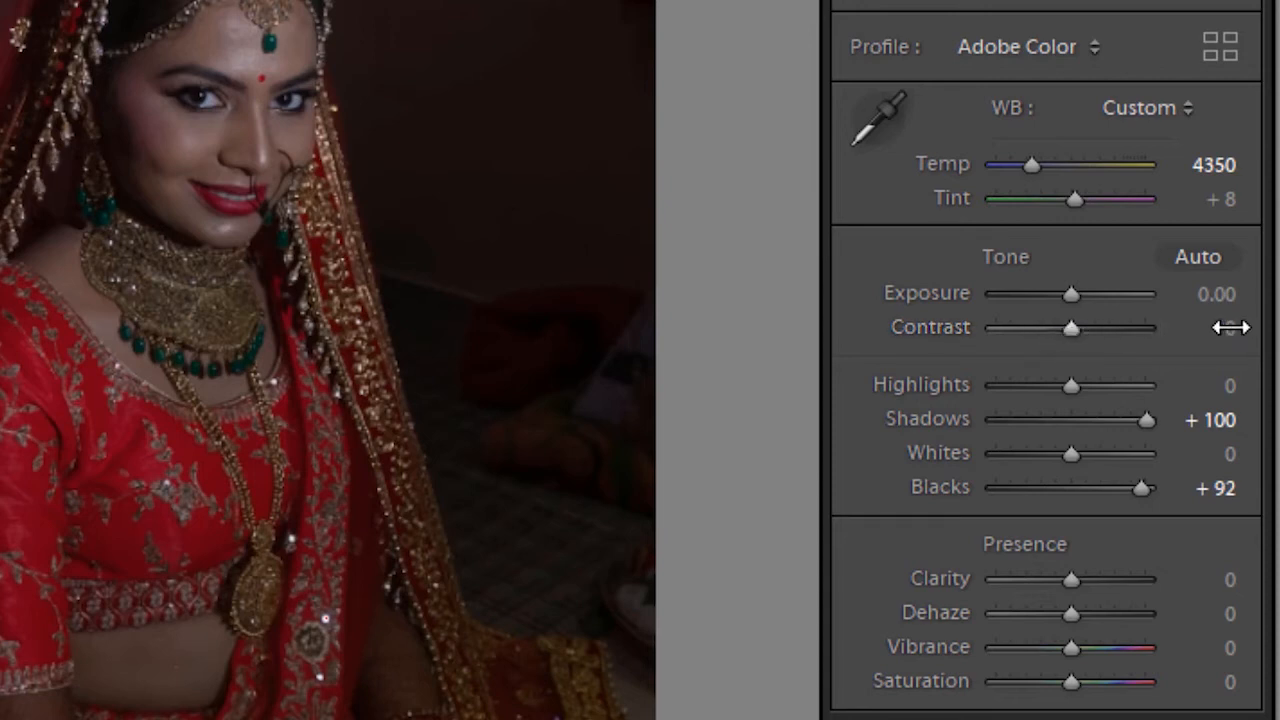
{"action": "left_click_drag", "start_coordinate": [1266, 322], "coordinate": [1189, 328]}
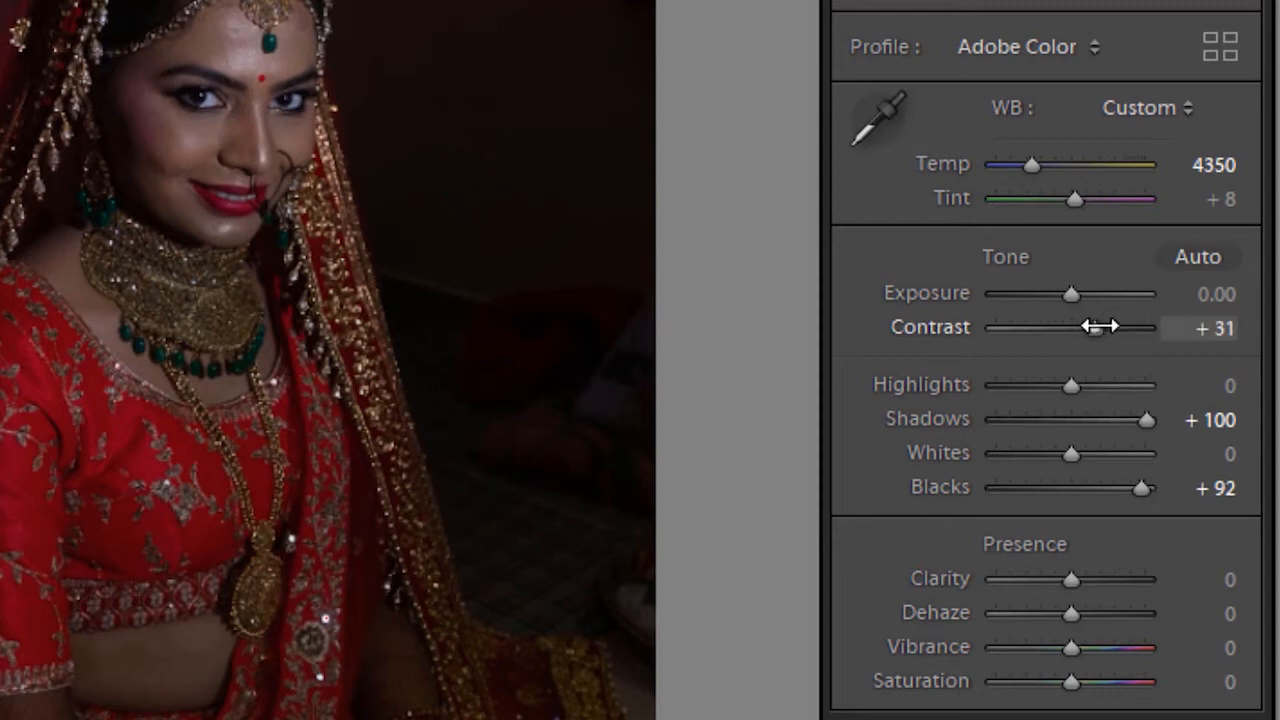
{"action": "double_click", "coordinate": [1098, 327]}
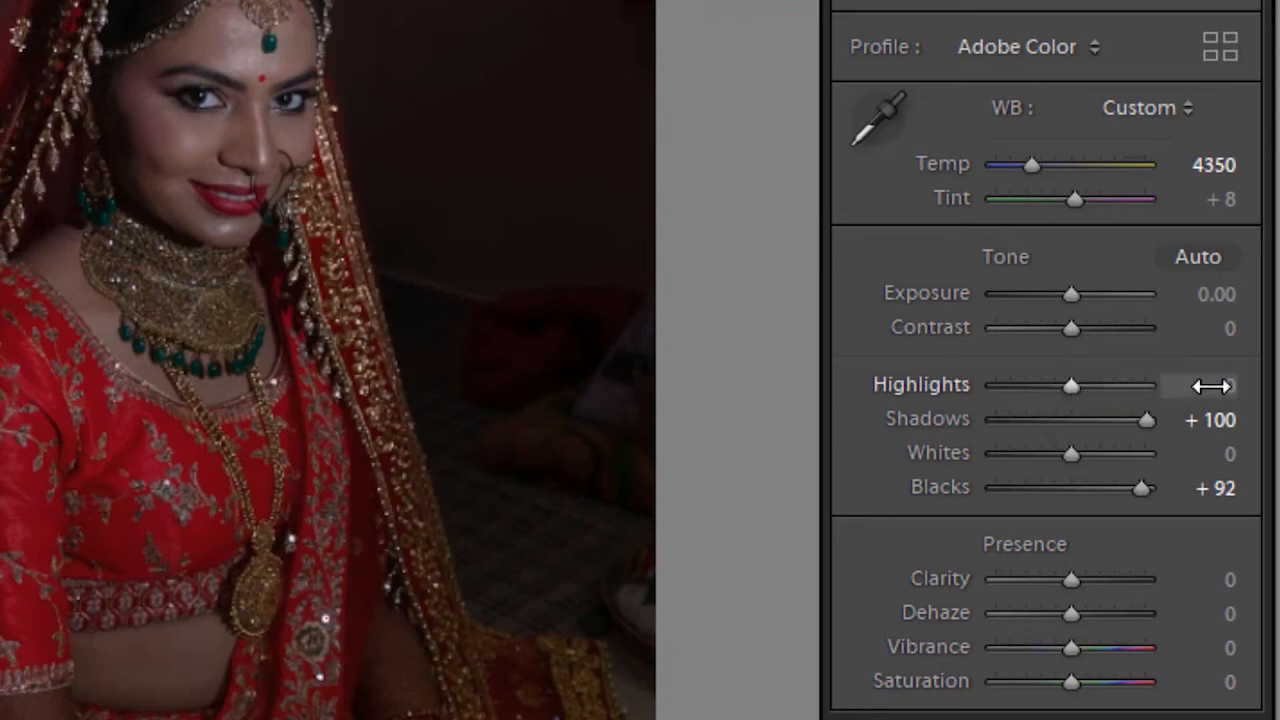
Try Highlights at +13 and different Shadows and Whites, returning Highlights and Whites to 0 and Shadows to +100
{"action": "left_click_drag", "start_coordinate": [1211, 386], "coordinate": [1163, 374]}
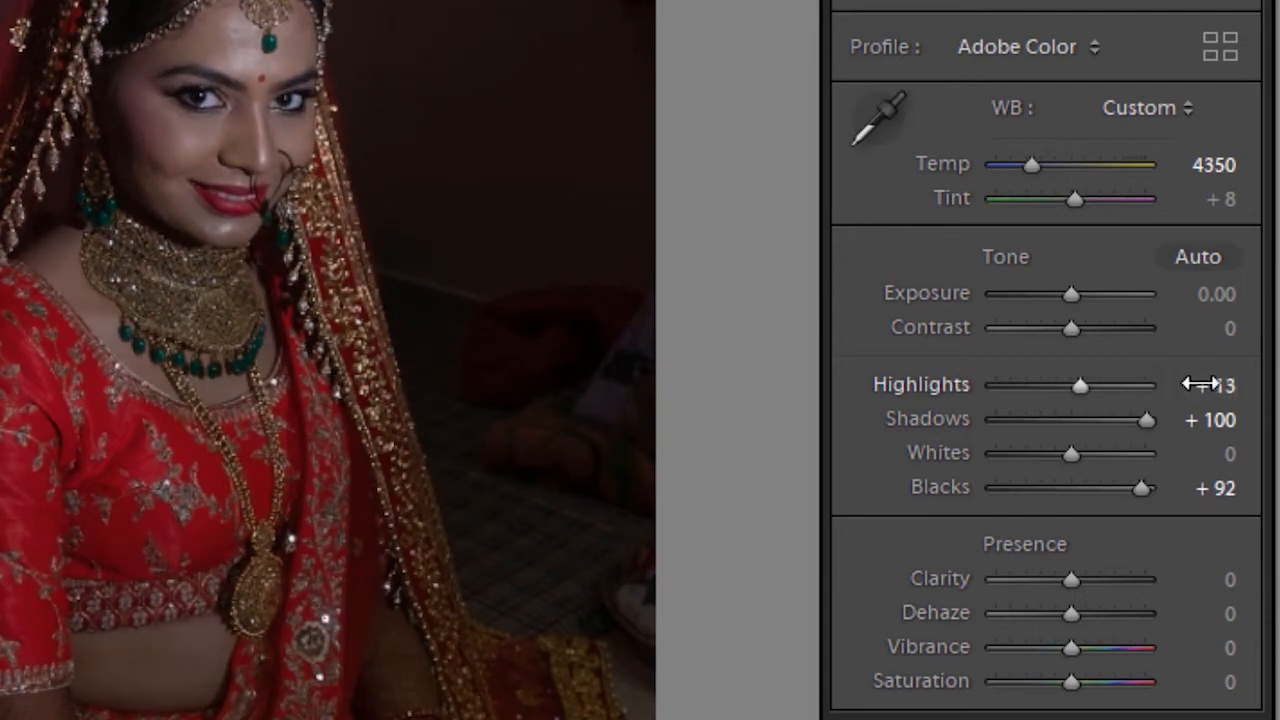
{"action": "double_click", "coordinate": [1079, 386]}
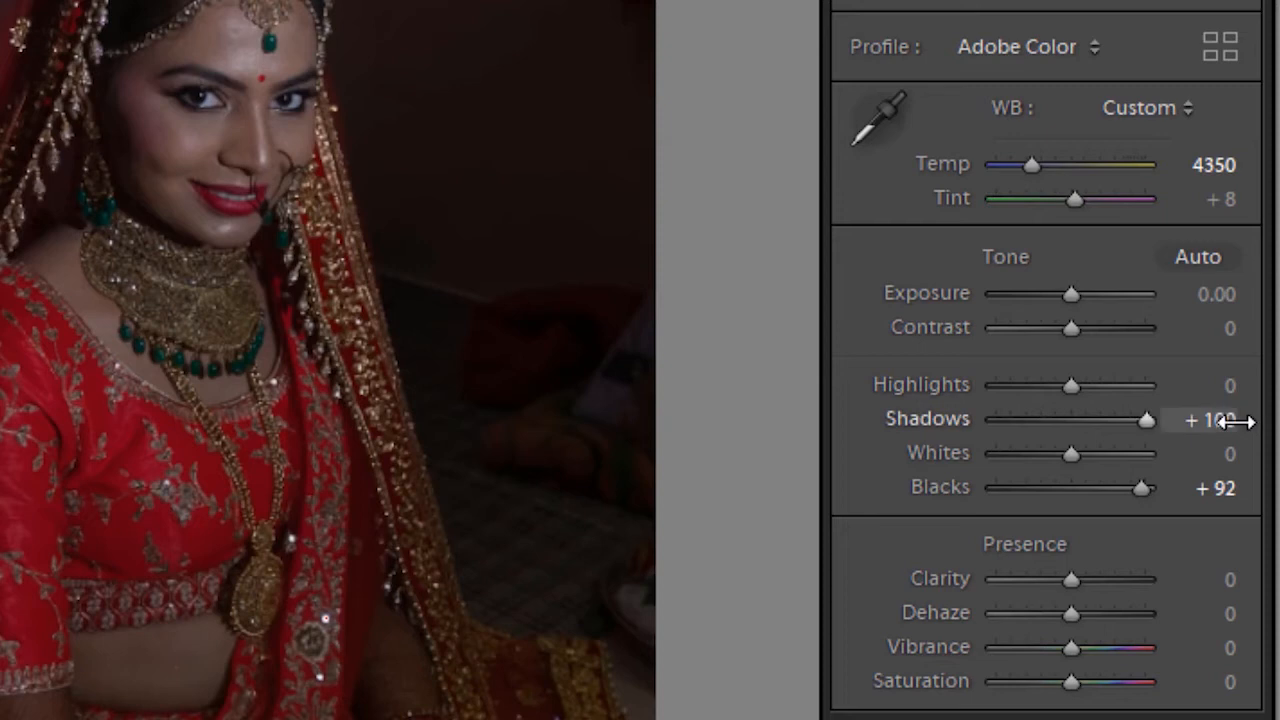
{"action": "left_click_drag", "start_coordinate": [1236, 421], "coordinate": [1266, 409]}
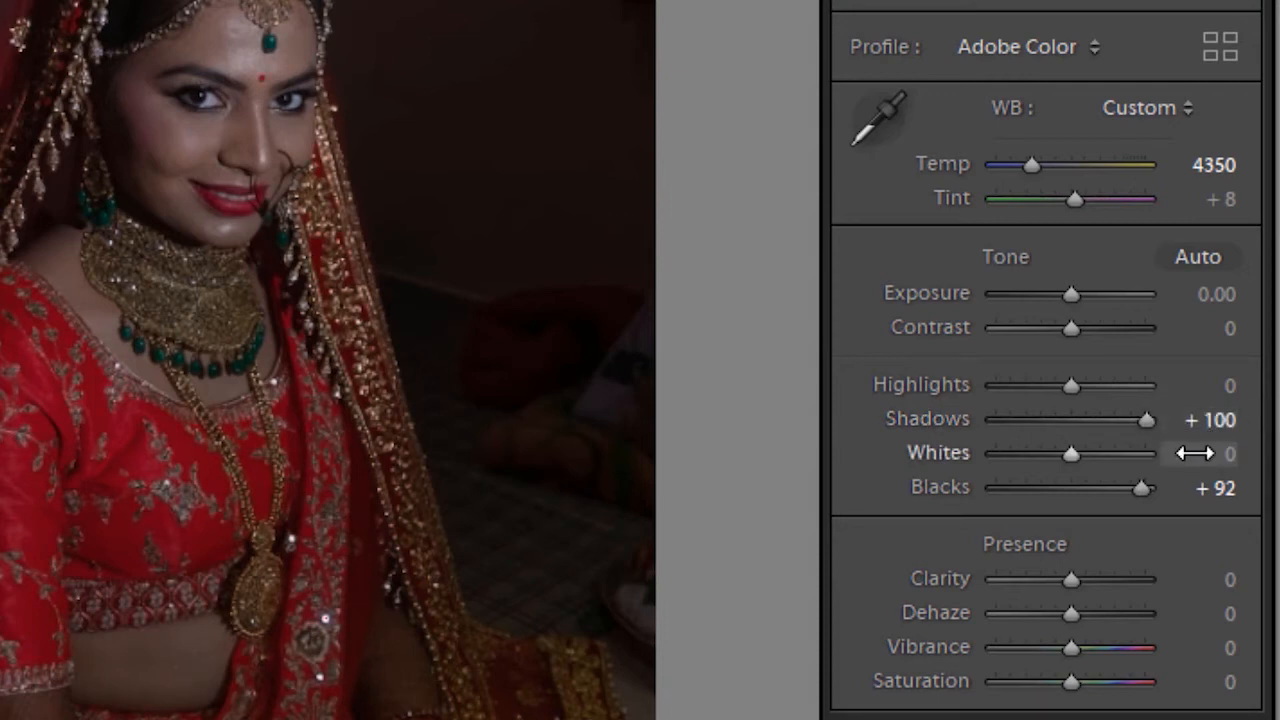
{"action": "left_click_drag", "start_coordinate": [1211, 453], "coordinate": [997, 440]}
{"action": "double_click", "coordinate": [1076, 454]}
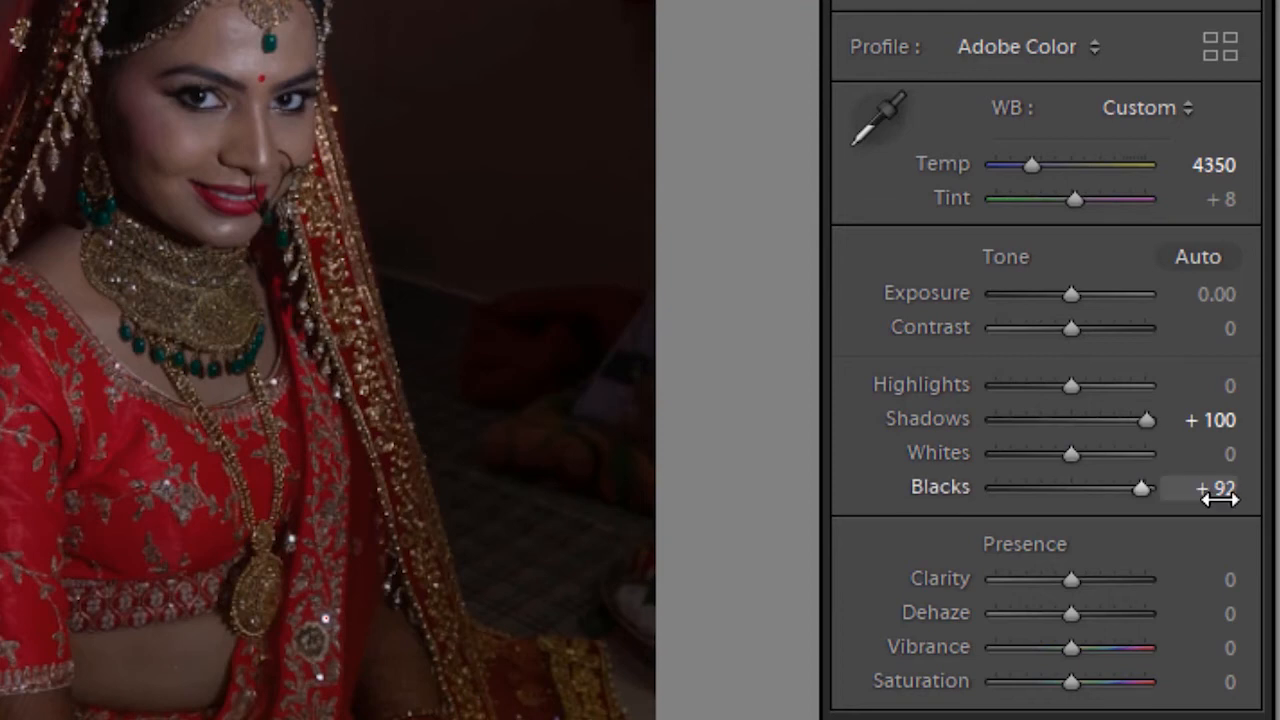
Set Blacks to +69, briefly trying its default of 0
{"action": "left_click_drag", "start_coordinate": [1219, 499], "coordinate": [1123, 491]}
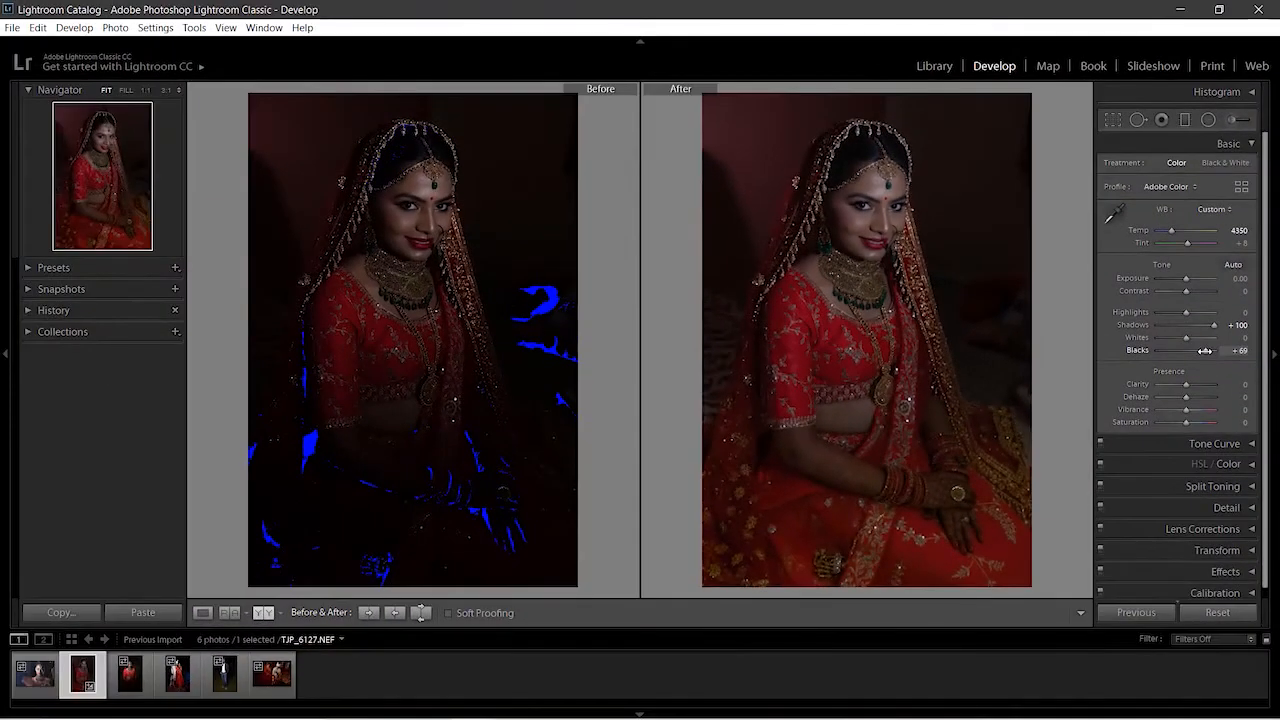
{"action": "double_click", "coordinate": [1205, 351]}
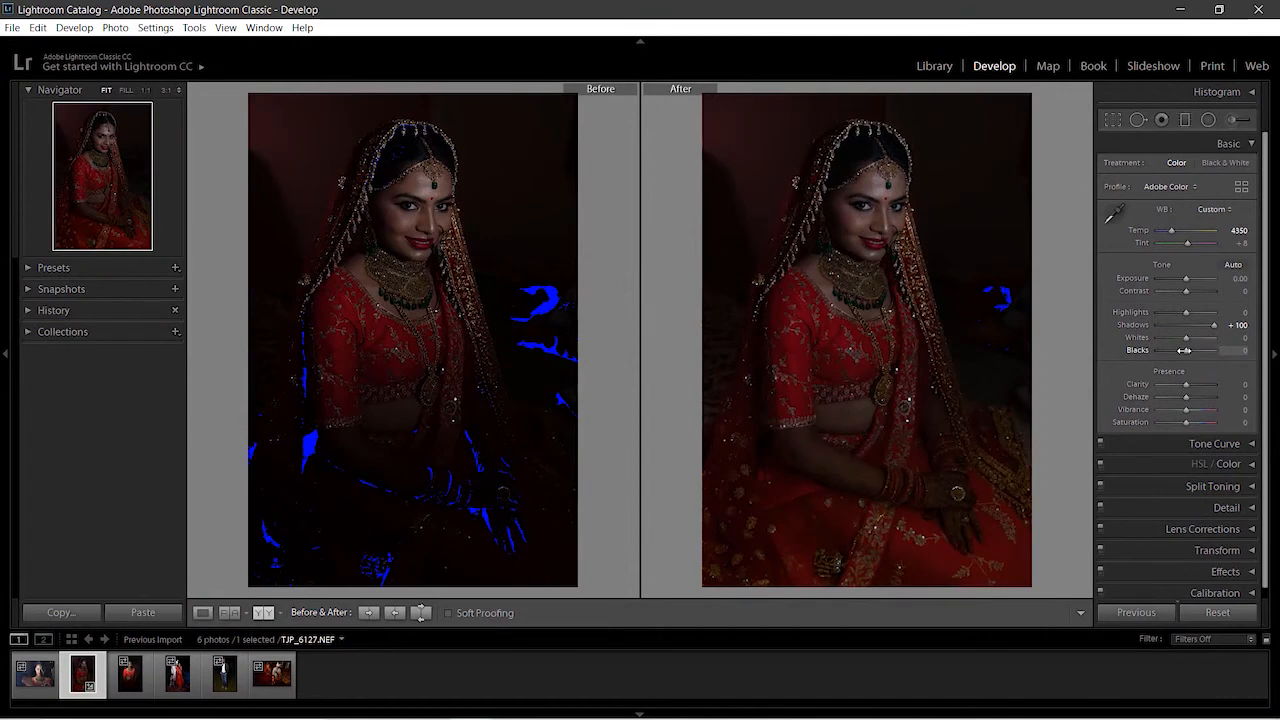
{"action": "left_click", "coordinate": [1234, 350]}
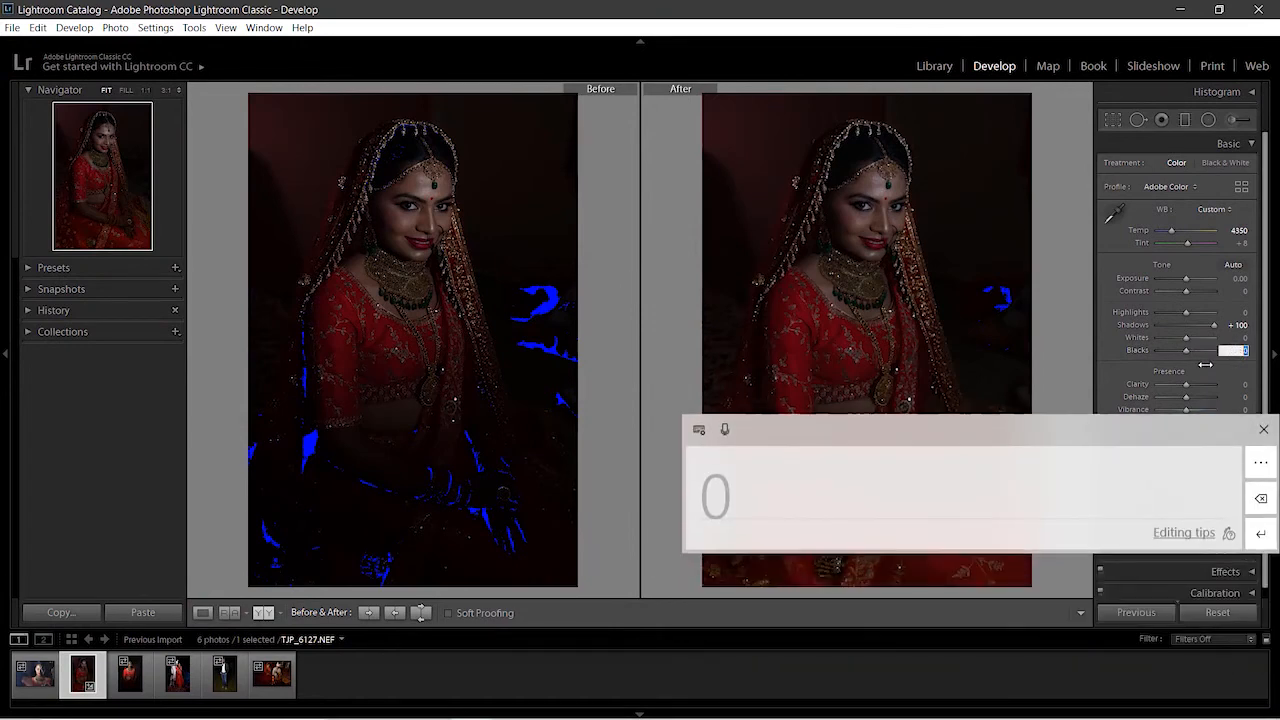
{"action": "left_click", "coordinate": [1262, 429]}
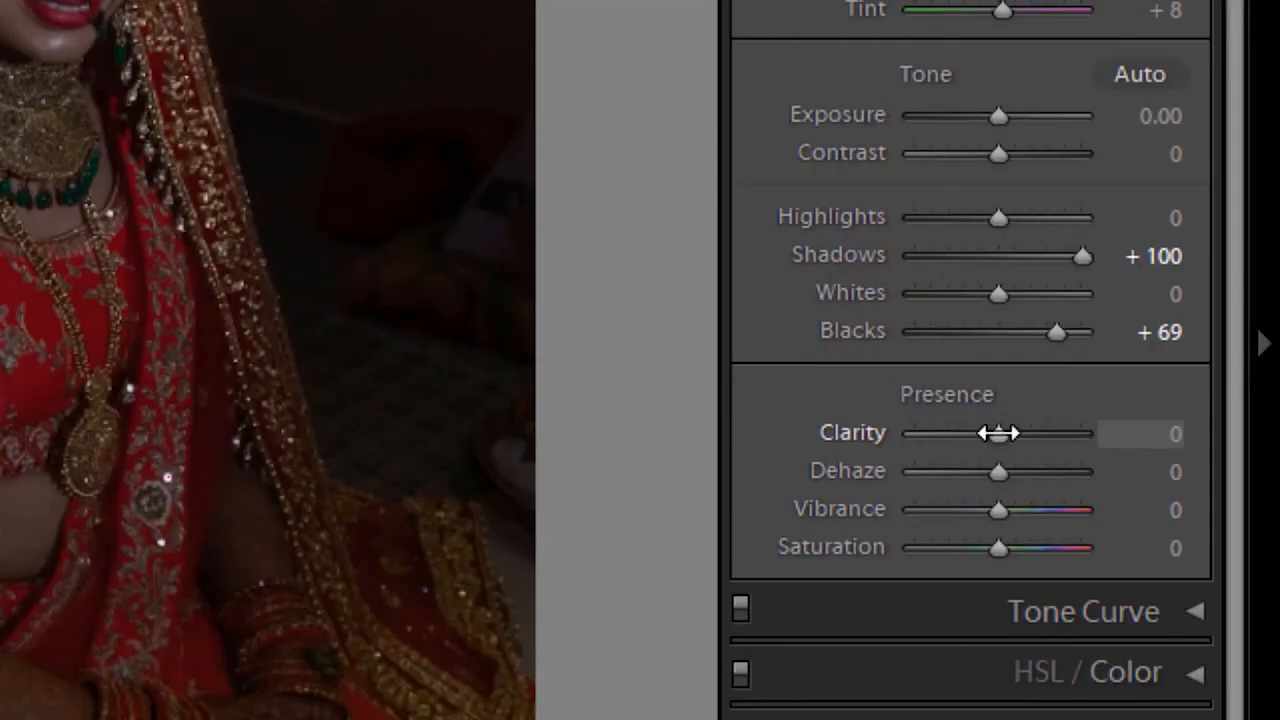
Try Clarity at +19 and -9 and a stronger Dehaze, and reset both to their defaults
{"action": "left_click_drag", "start_coordinate": [998, 432], "coordinate": [1014, 433]}
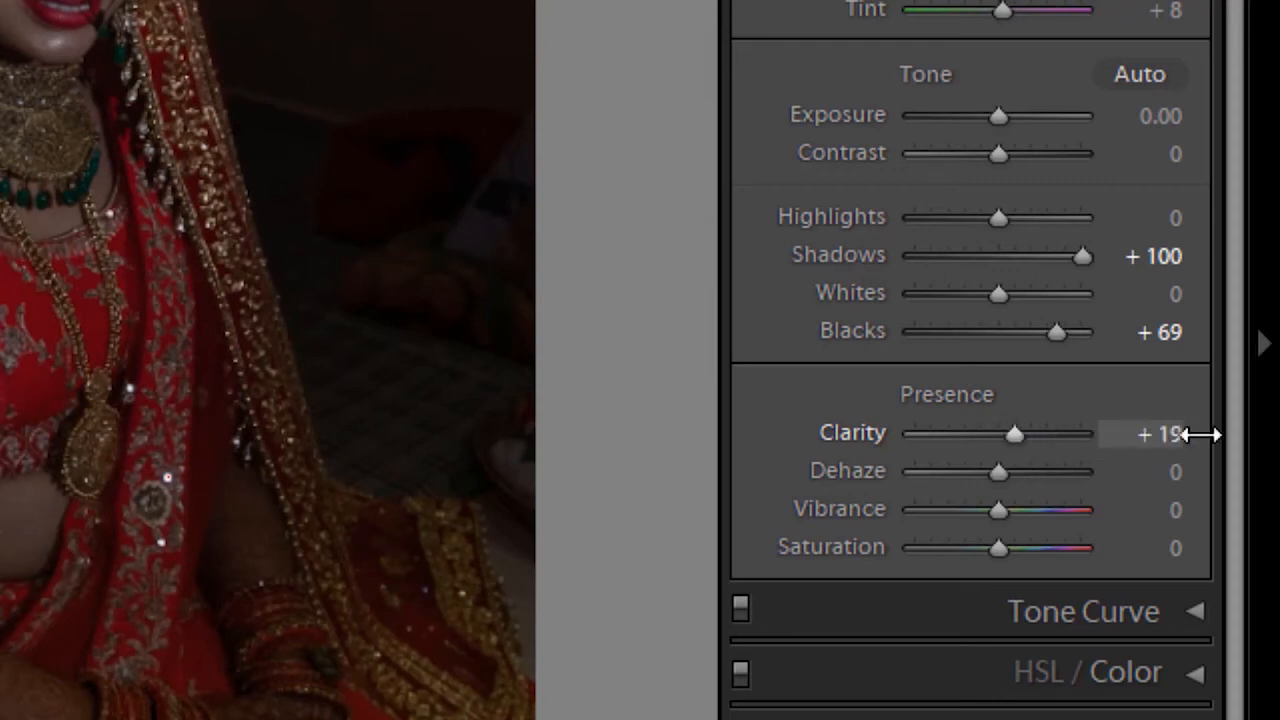
{"action": "left_click_drag", "start_coordinate": [1211, 431], "coordinate": [1137, 423]}
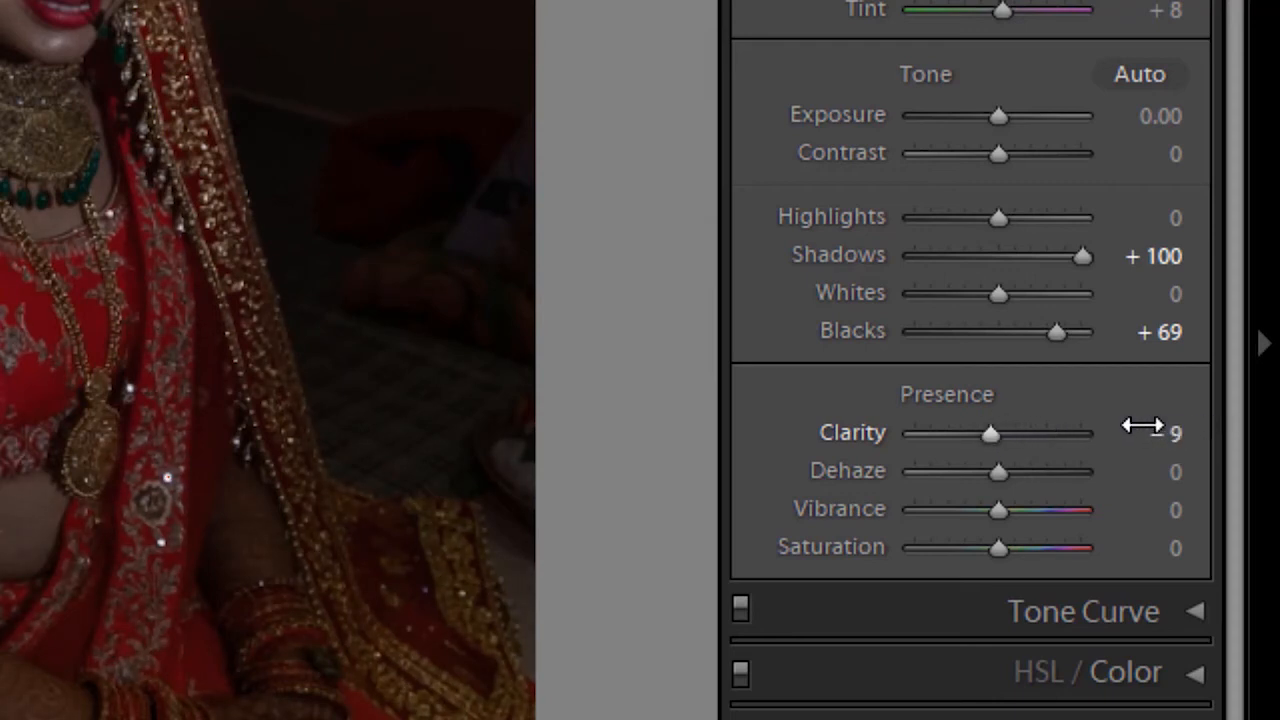
{"action": "left_click_drag", "start_coordinate": [1157, 478], "coordinate": [1219, 471]}
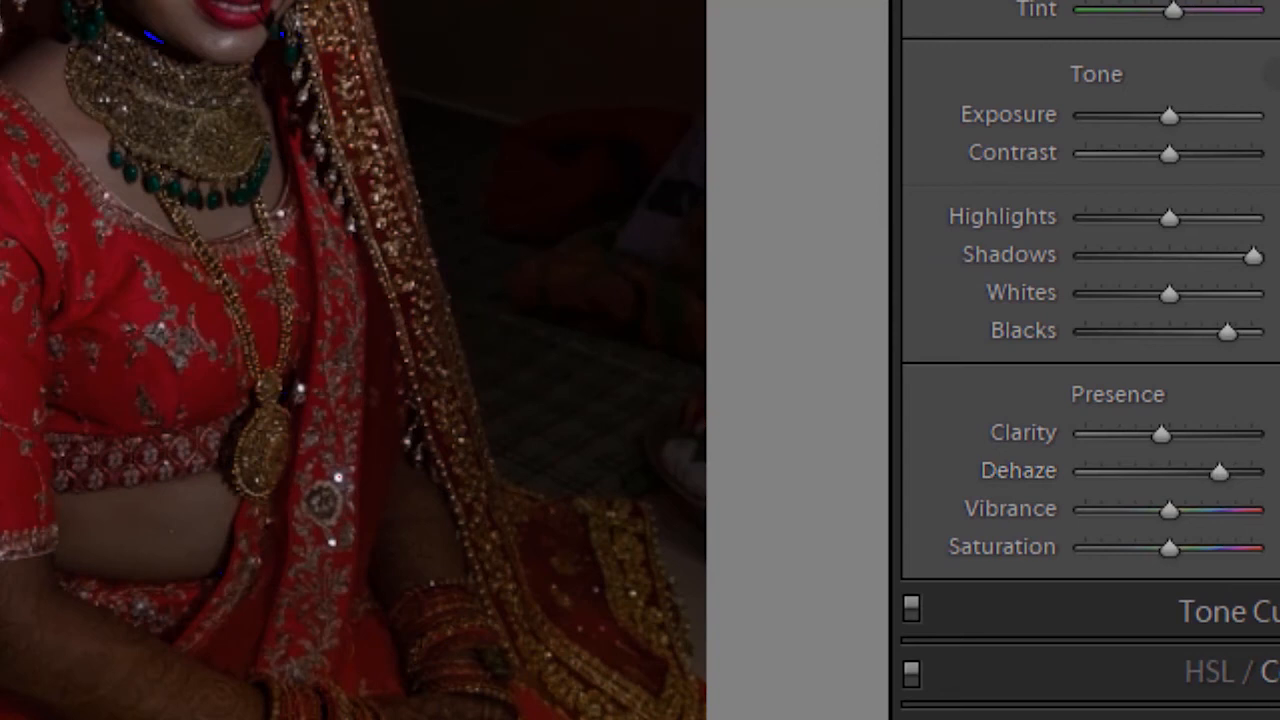
{"action": "double_click", "coordinate": [1219, 470]}
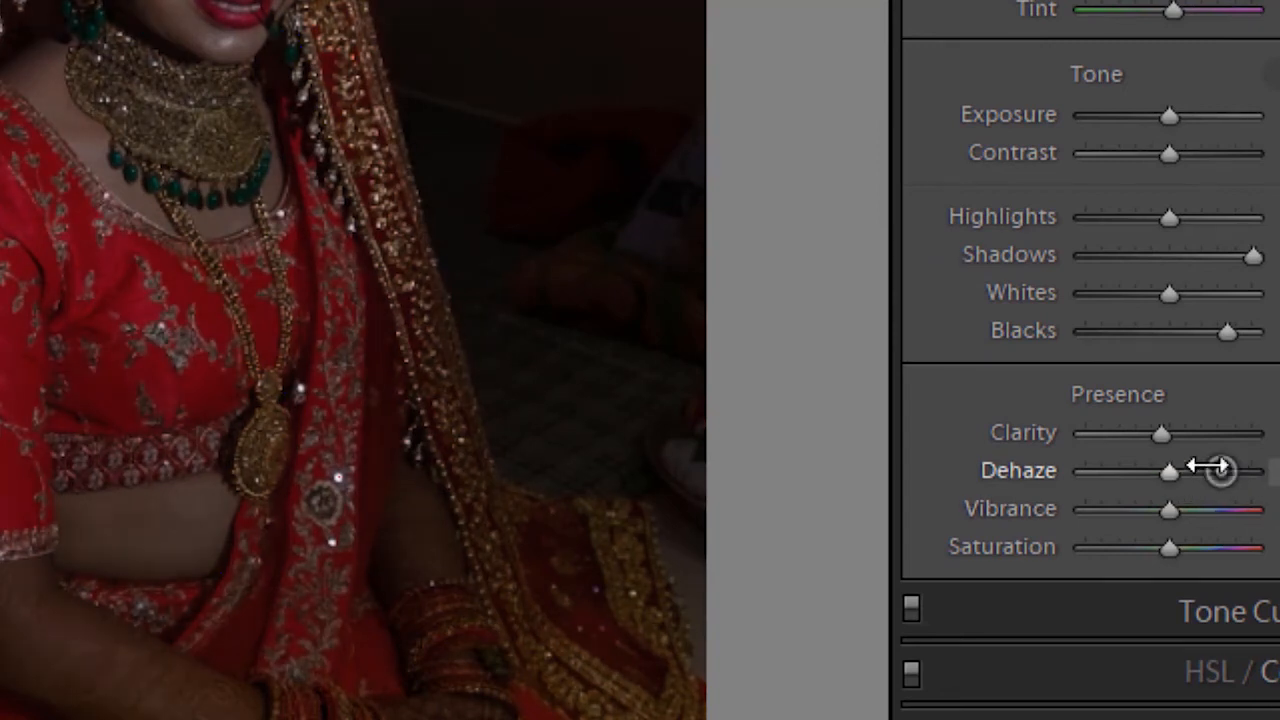
{"action": "double_click", "coordinate": [1155, 431]}
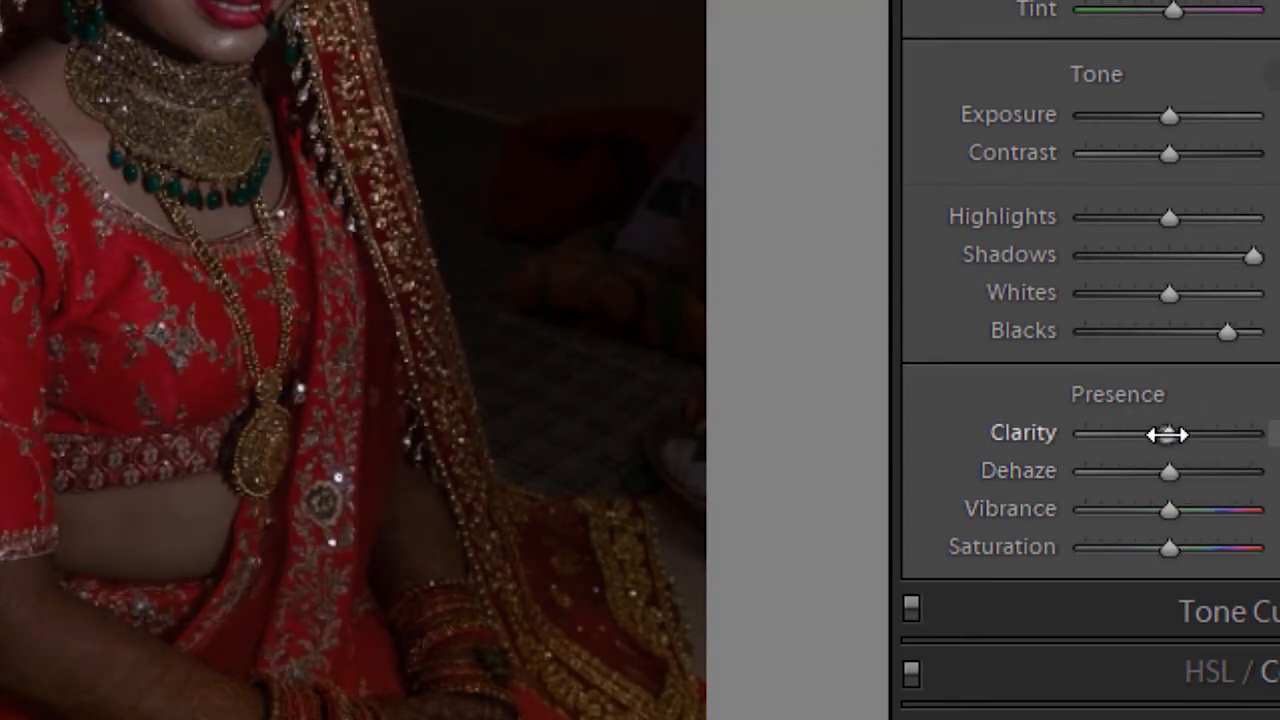